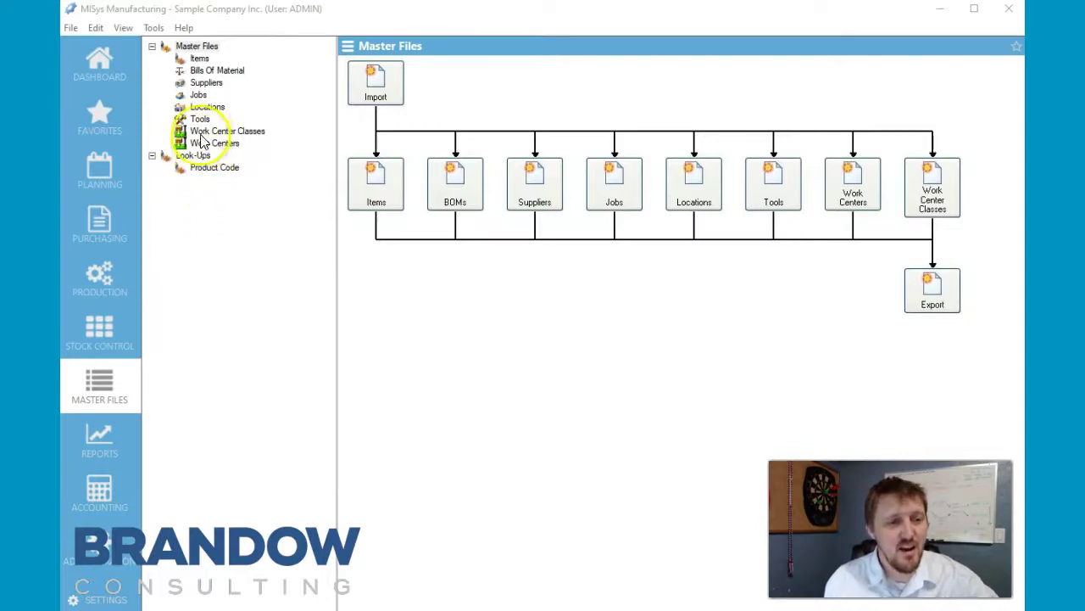
Open the Bills Of Material list under Master Files.
click(216, 71)
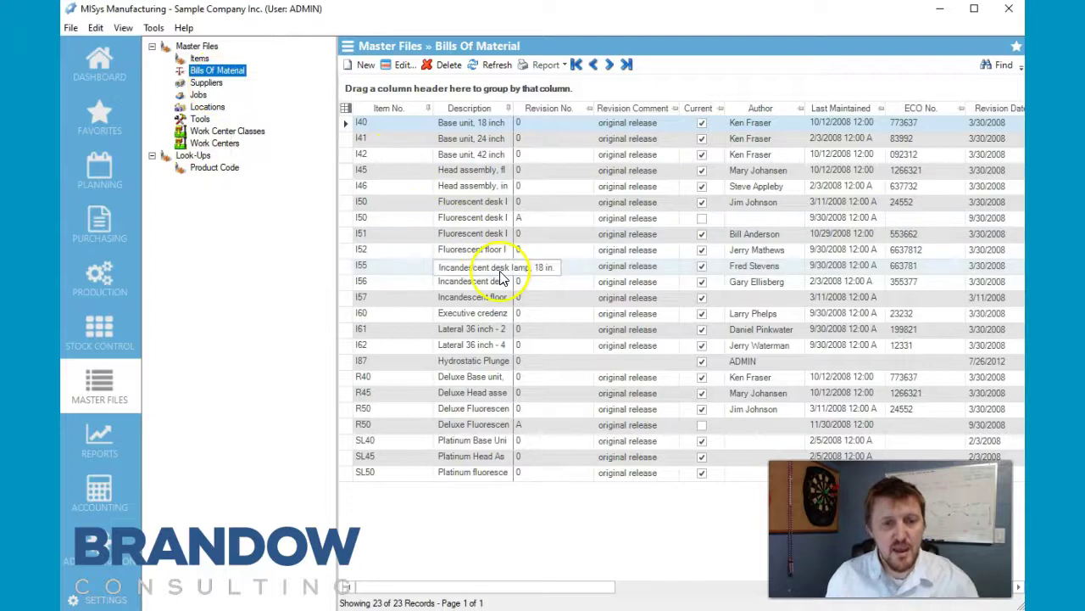
Start a new bill of material, move its form up, and enter item number P50.
click(363, 65)
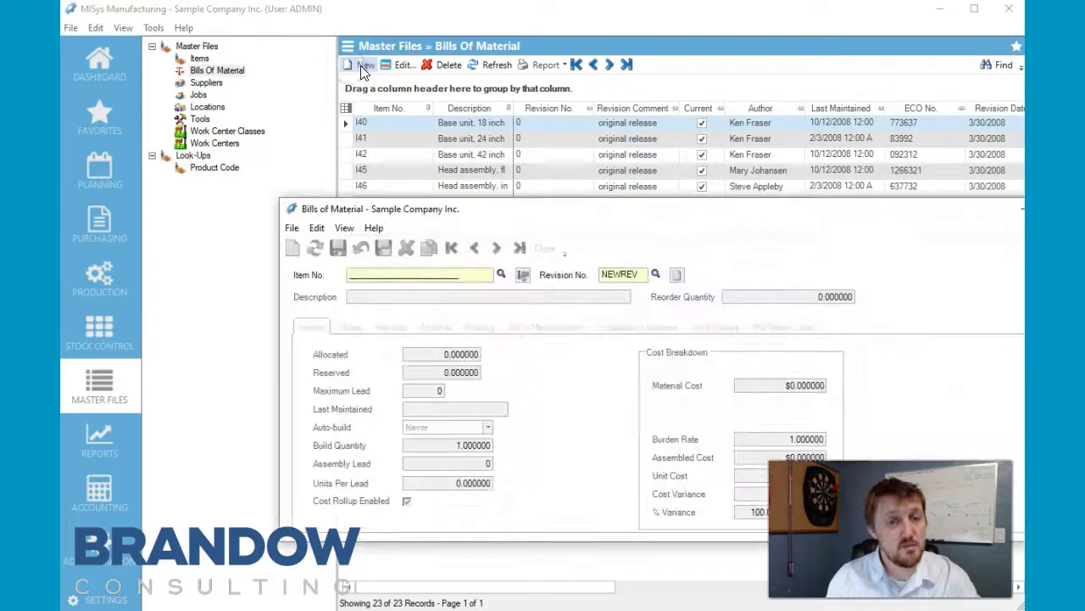
drag(729, 213, 615, 122)
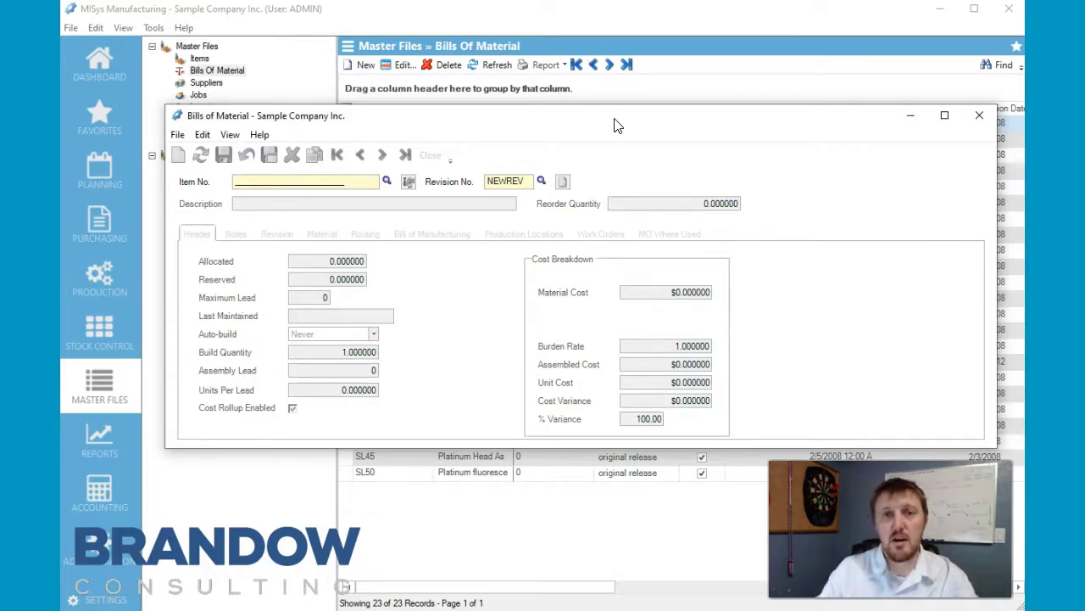
click(259, 182)
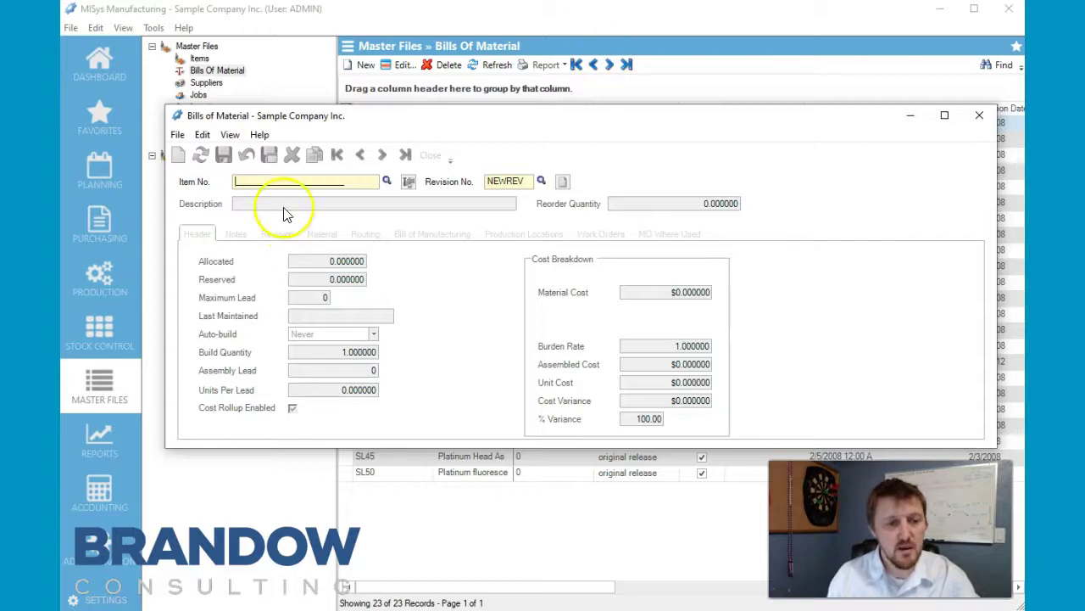
text(P50)
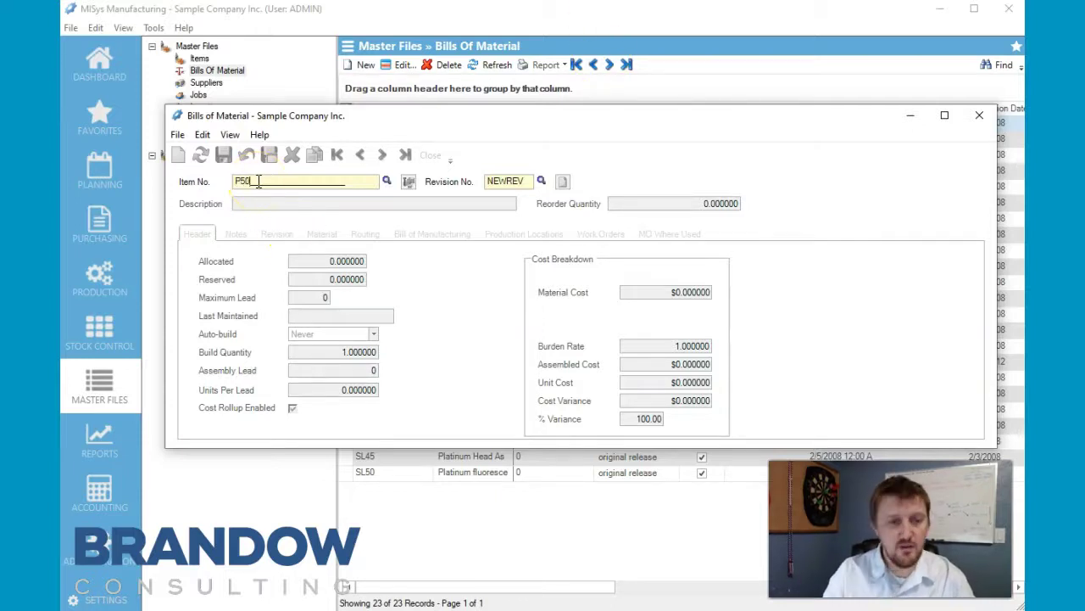
click(527, 181)
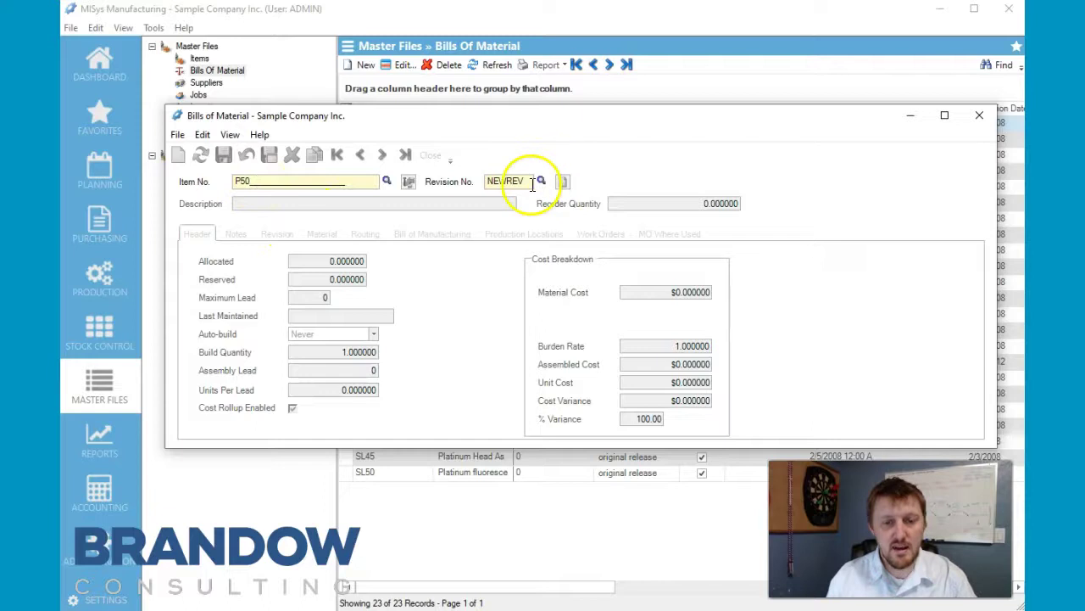
Create item P50 'Basic Pencil' with Each as its stock and purchase unit.
click(527, 180)
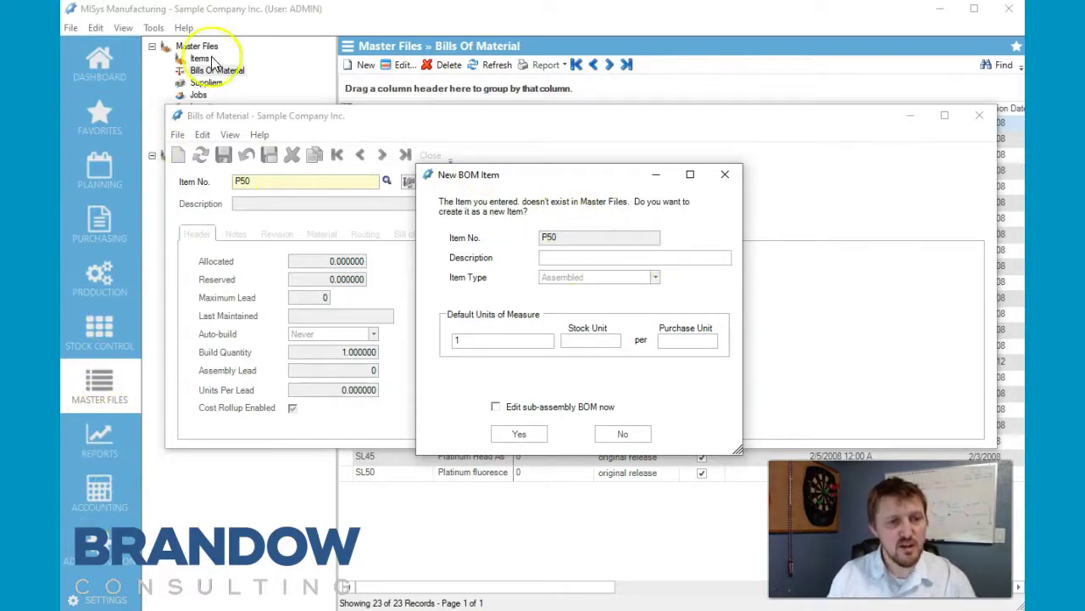
click(582, 257)
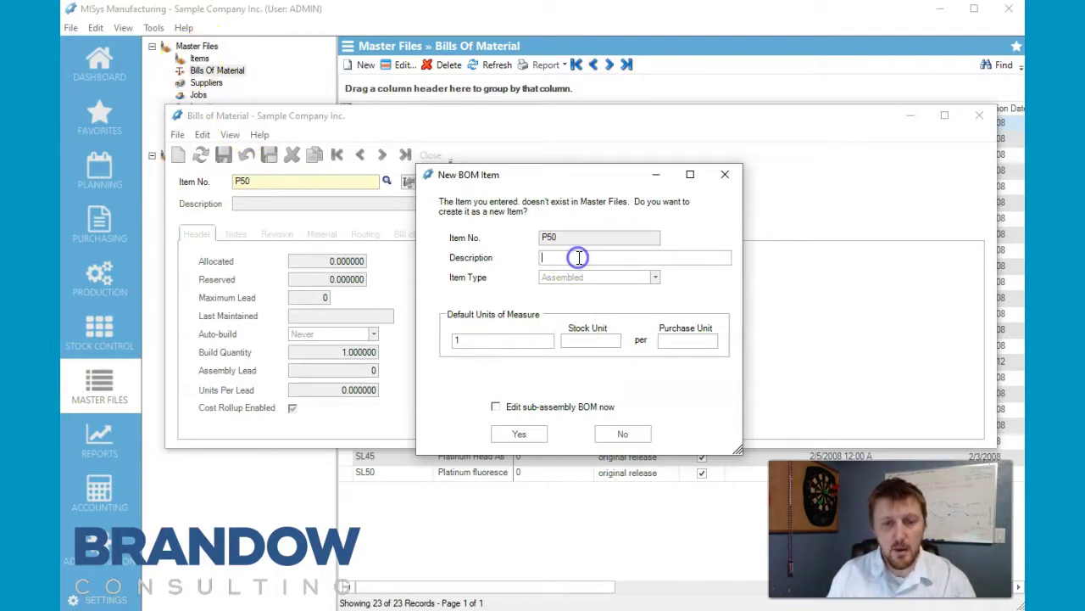
text(Basic )
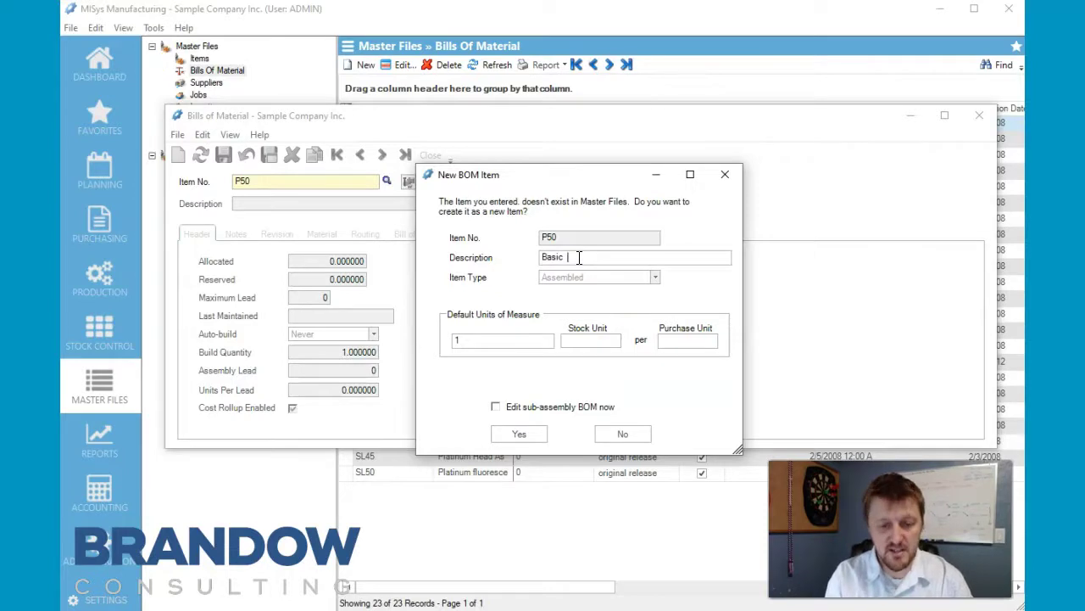
text(Pencil)
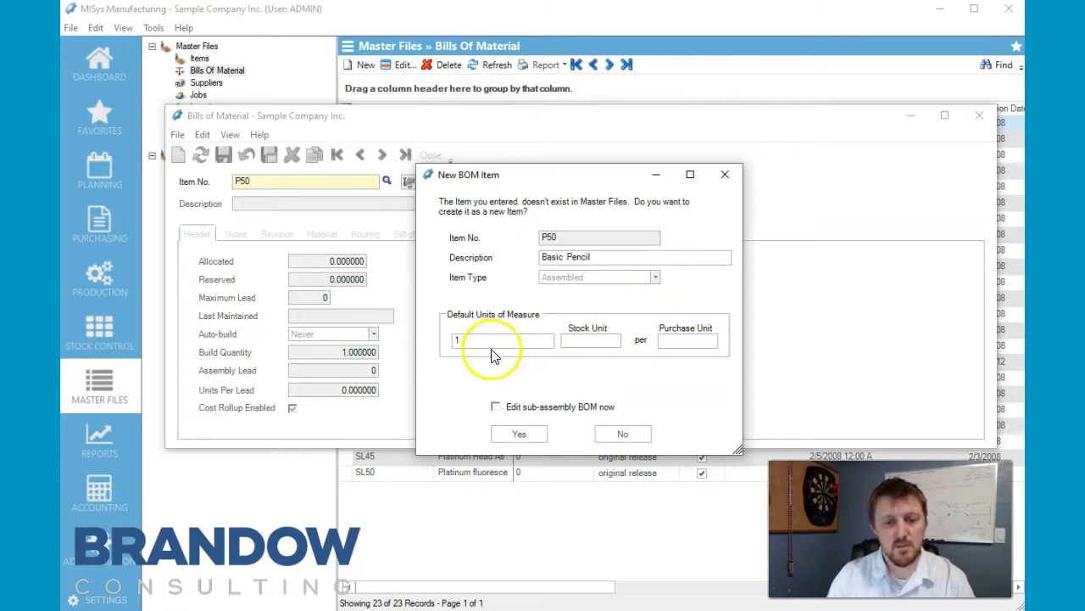
text(1)
click(580, 340)
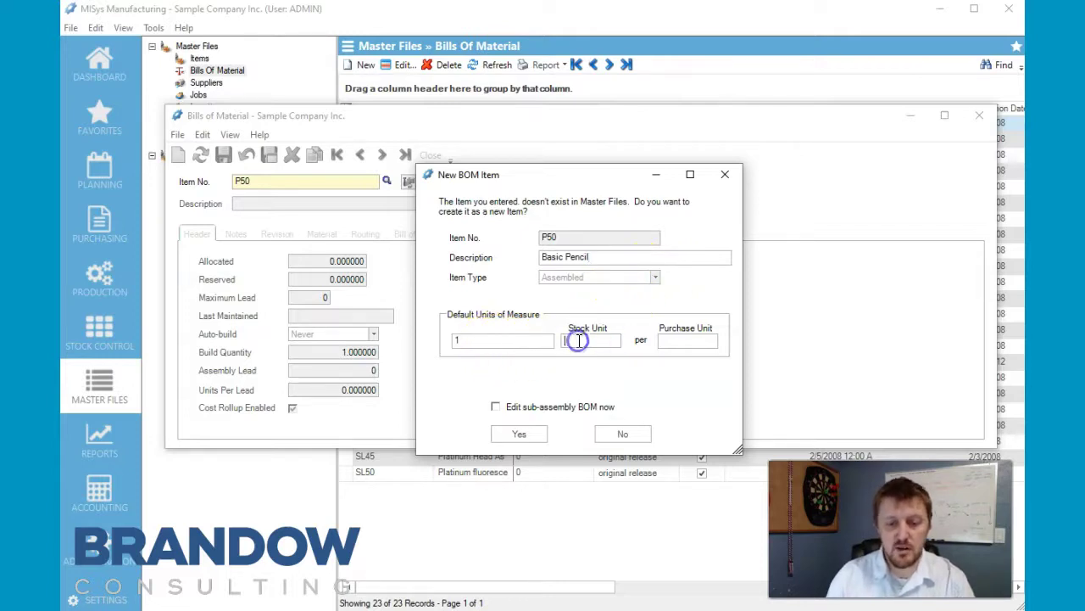
text(Eacho)
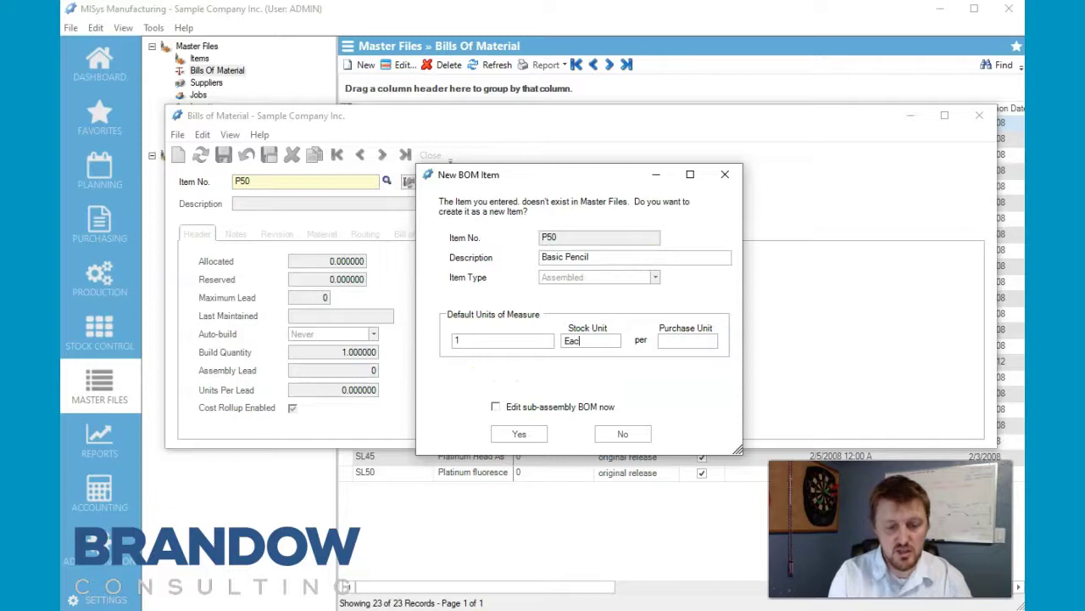
key(BackSpace)
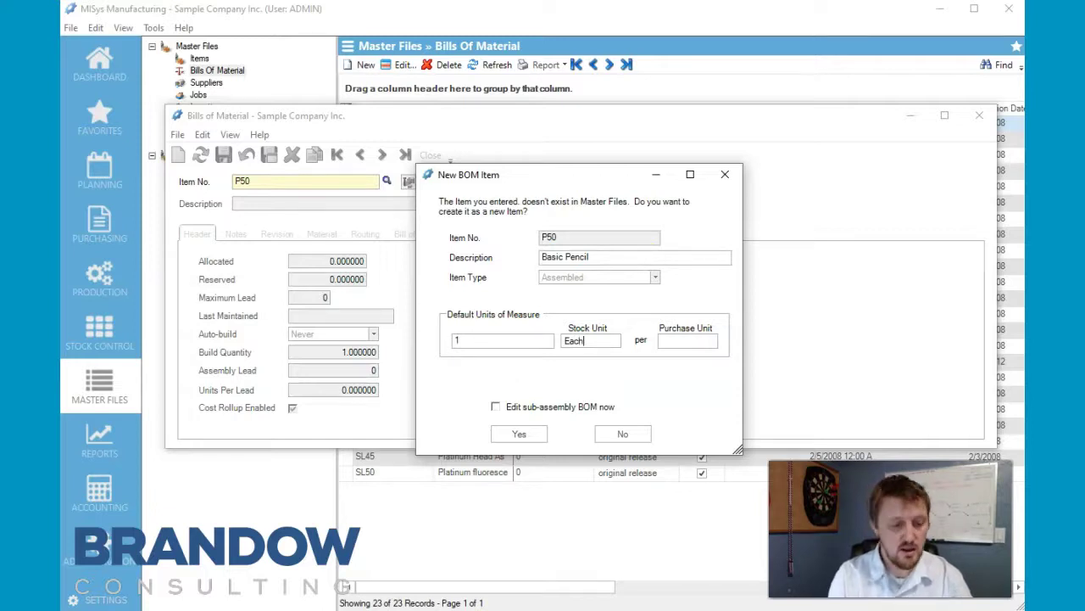
key(Tab)
text(Eac)
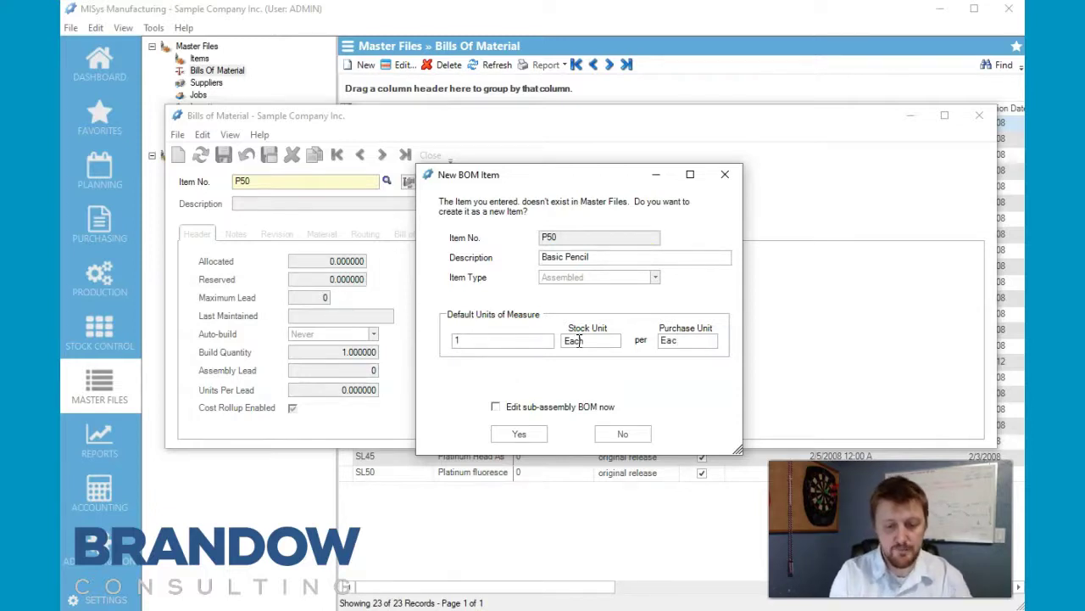
text(h)
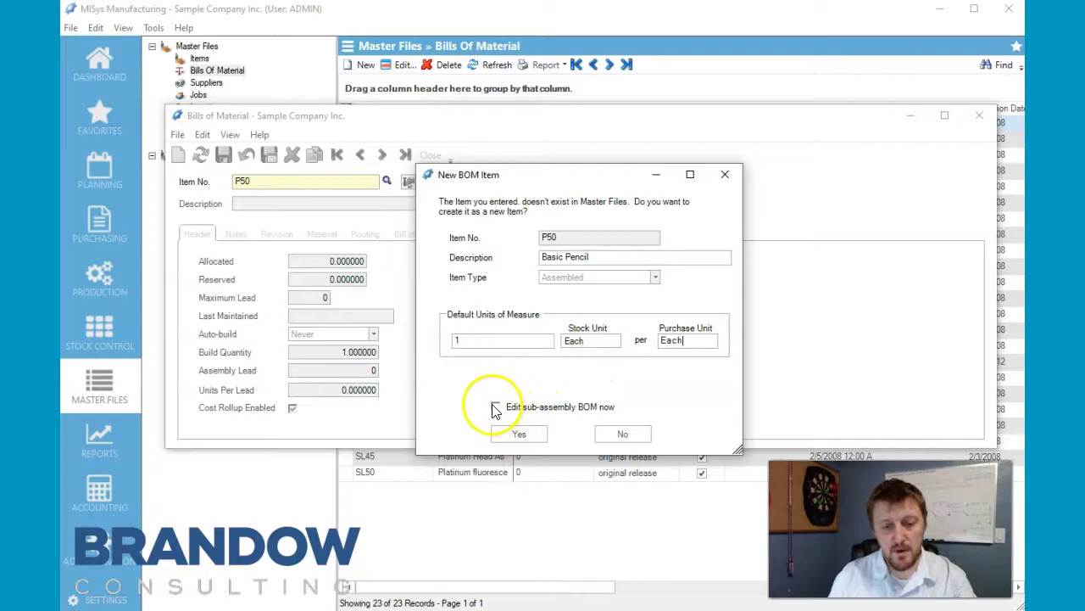
click(521, 433)
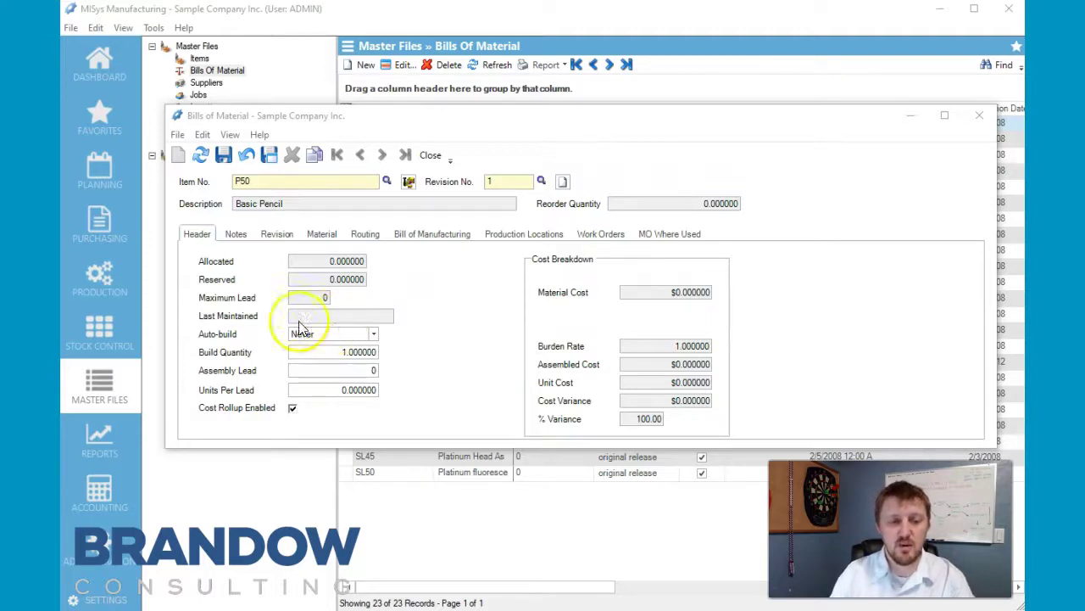
On the Header tab, set build quantity 6, assembly lead 1 and 600 units per lead.
click(346, 355)
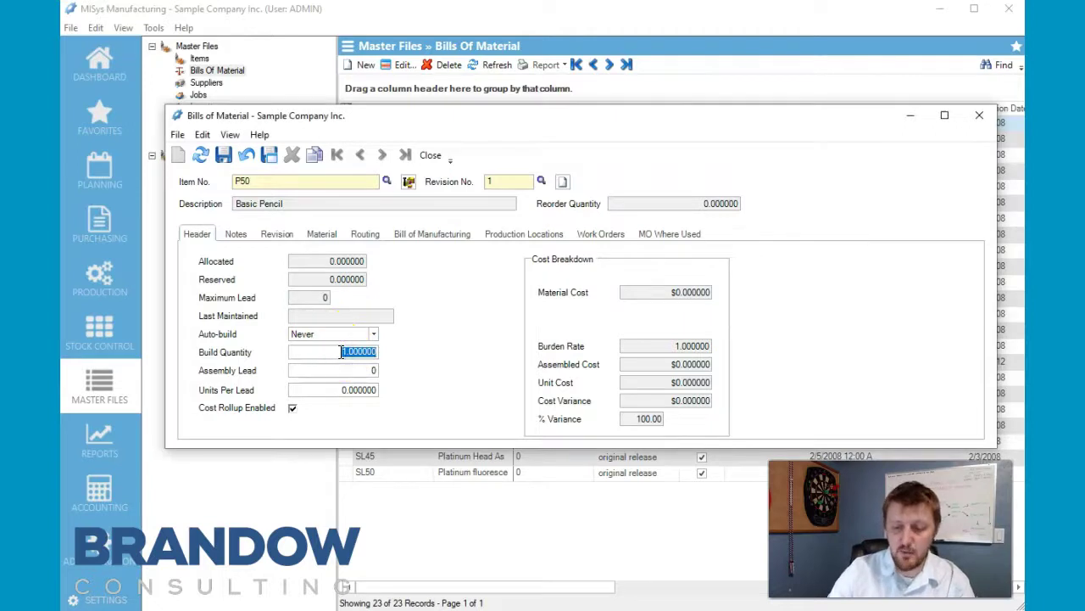
text(5)
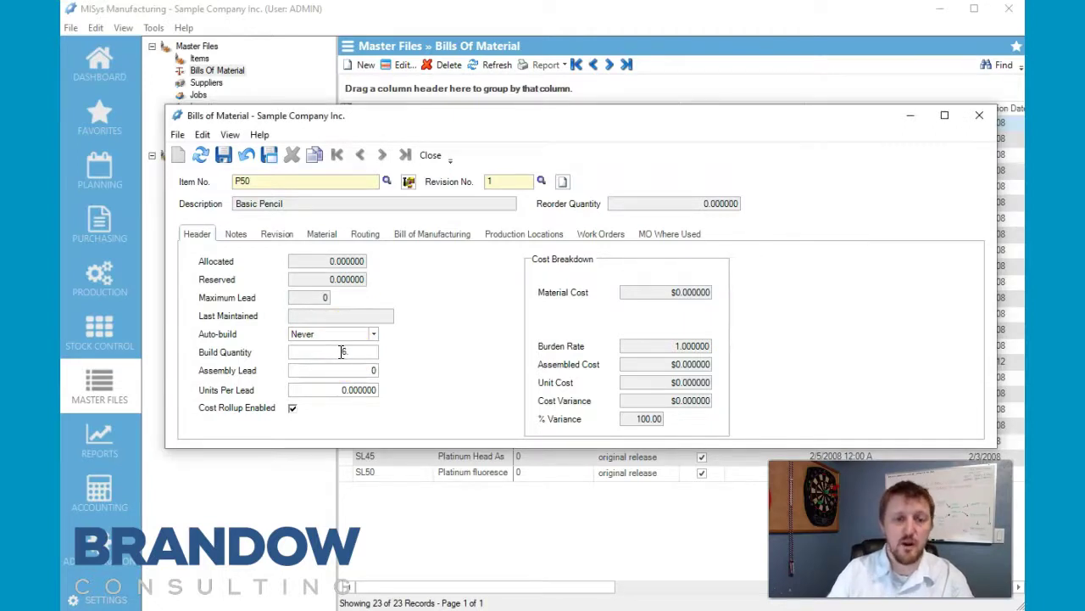
click(342, 353)
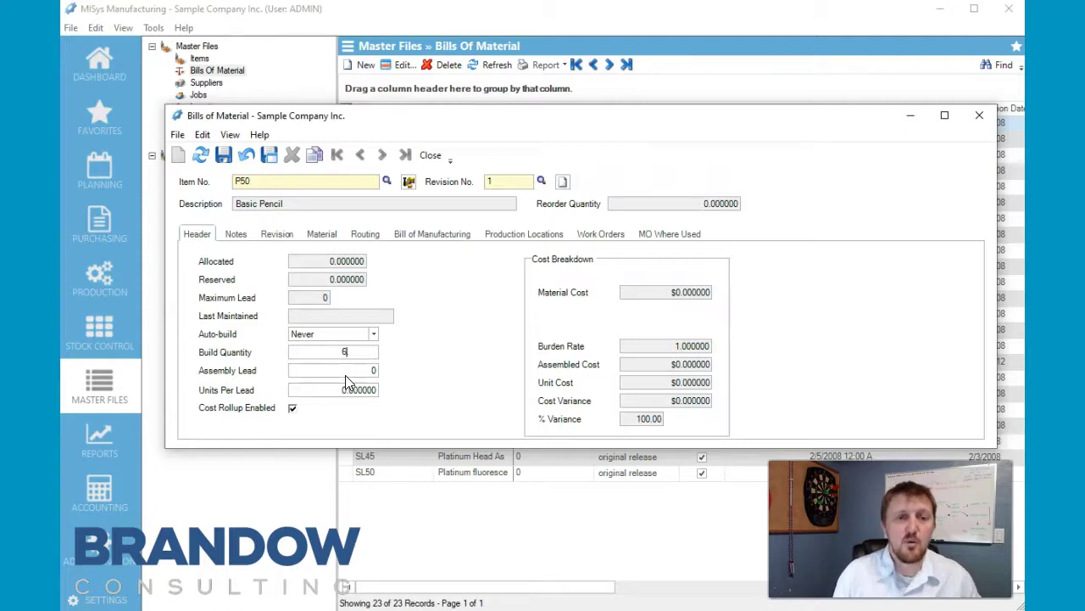
click(345, 375)
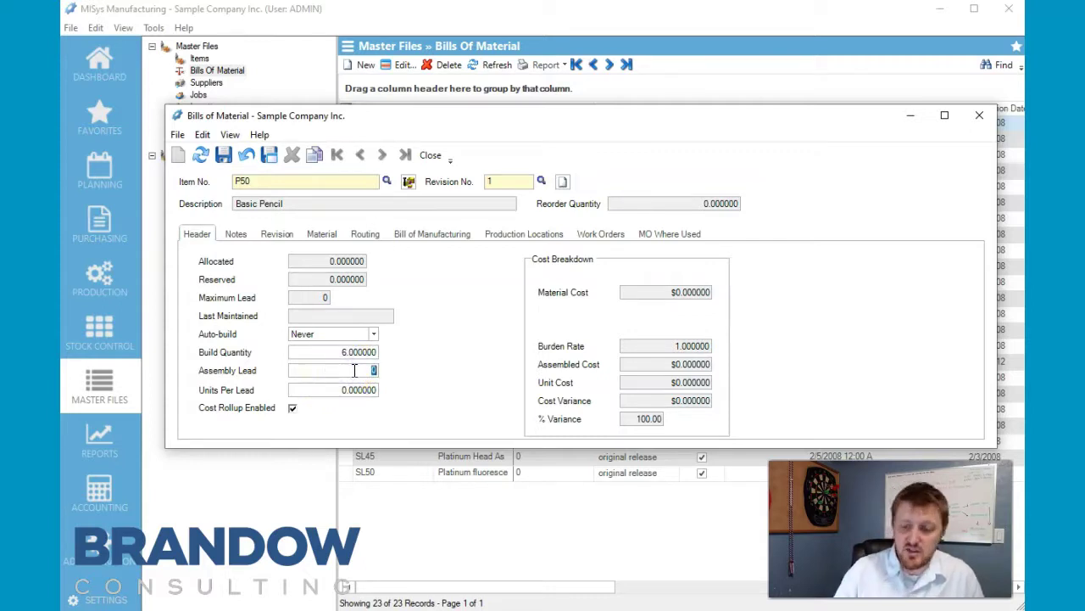
text(1)
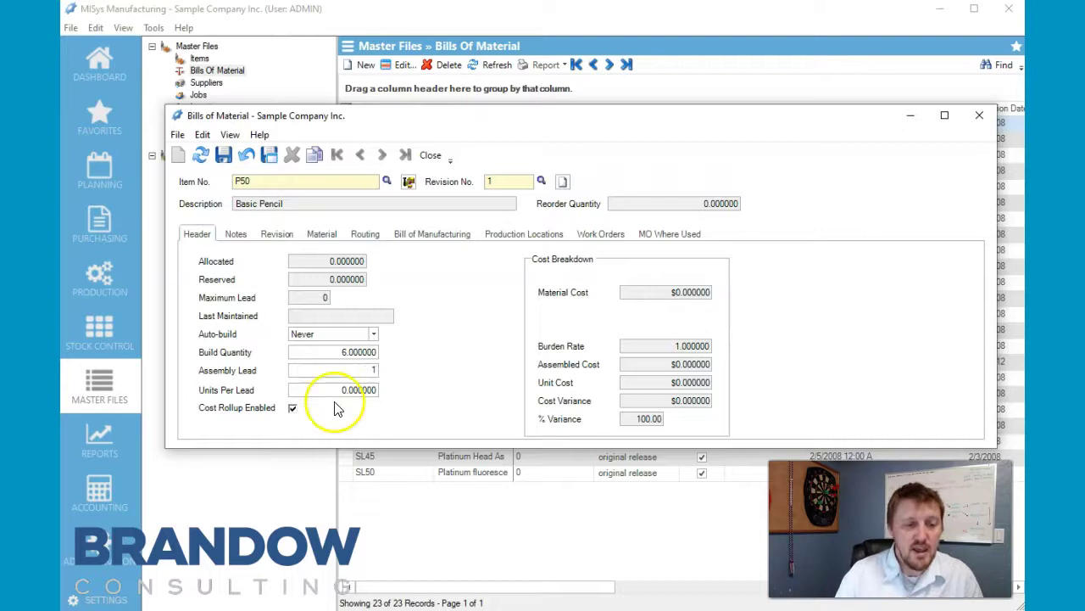
click(335, 389)
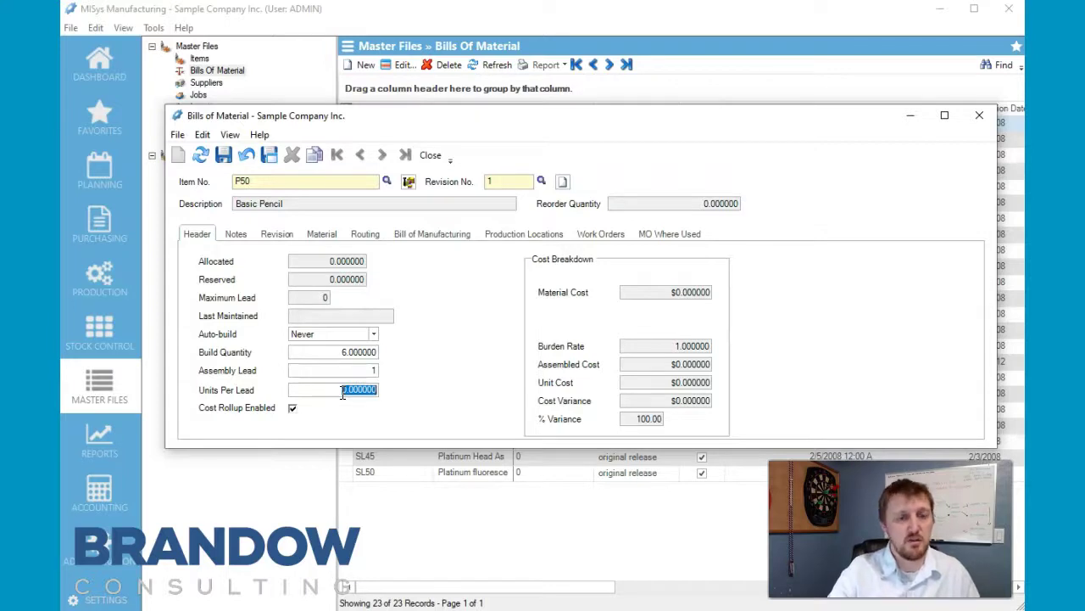
text(600)
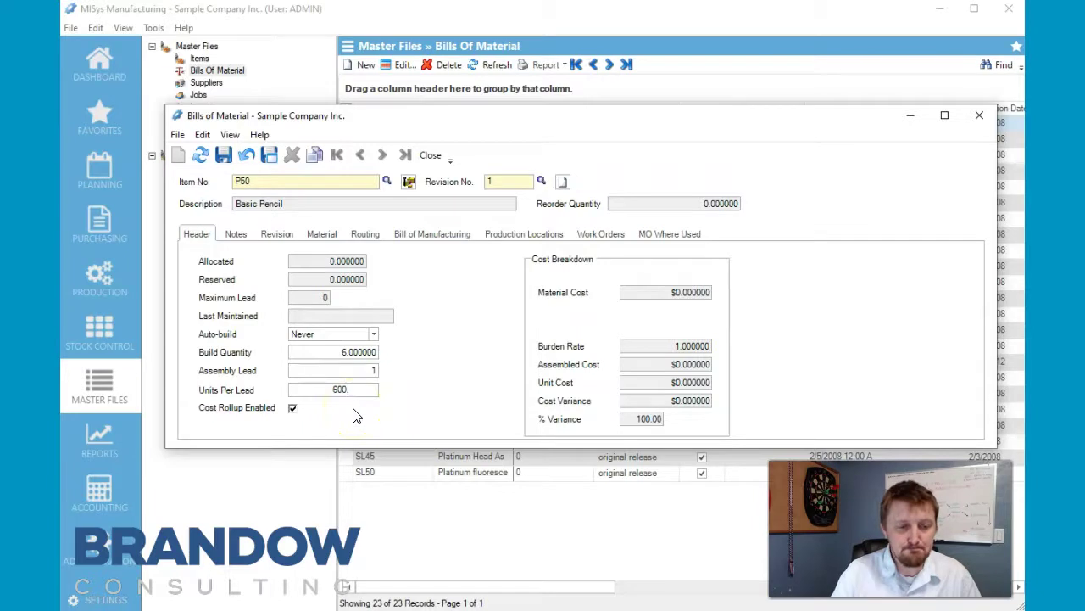
text(.)
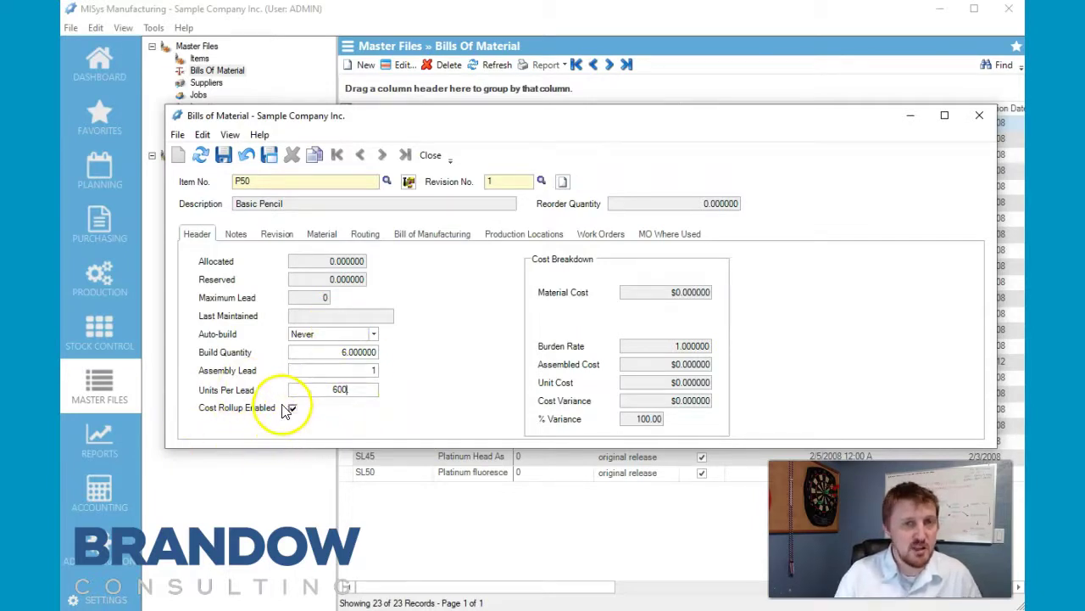
key(BackSpace)
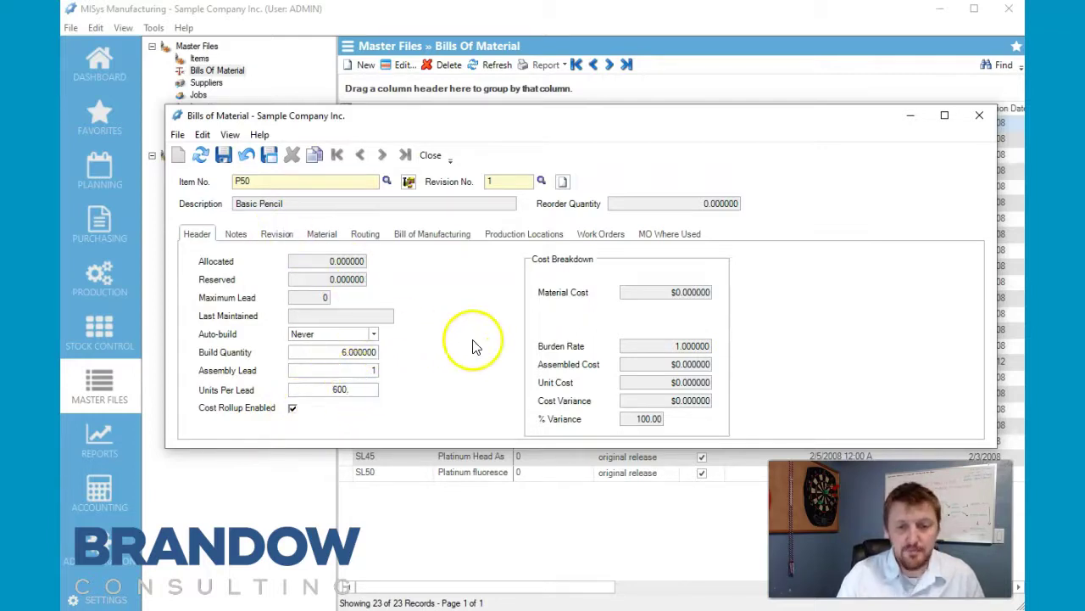
Mark revision 1 as the current revision of P50 and show the empty Material tab.
click(235, 234)
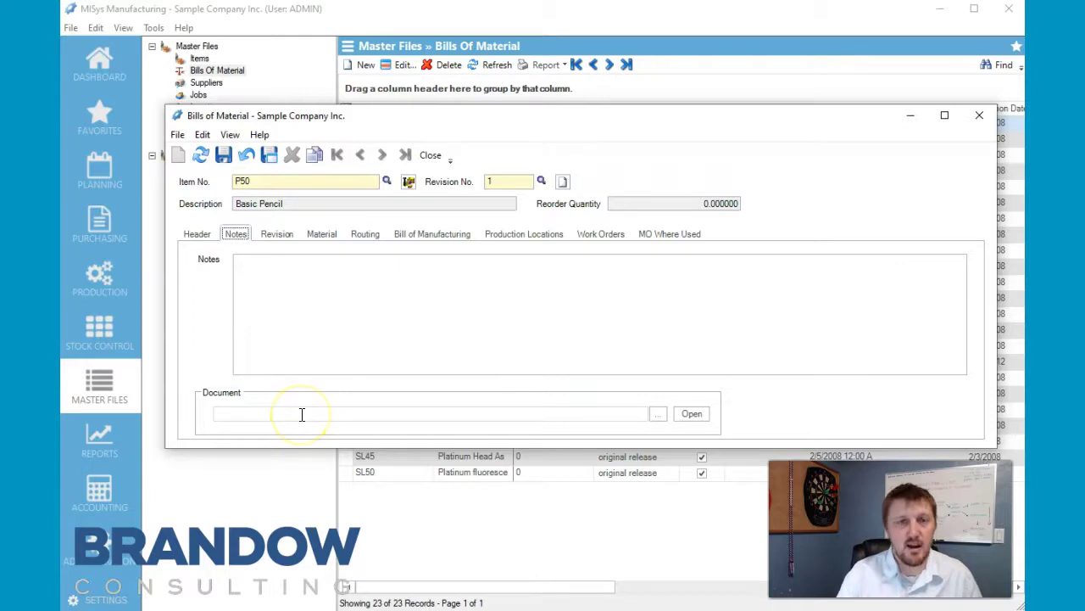
click(277, 235)
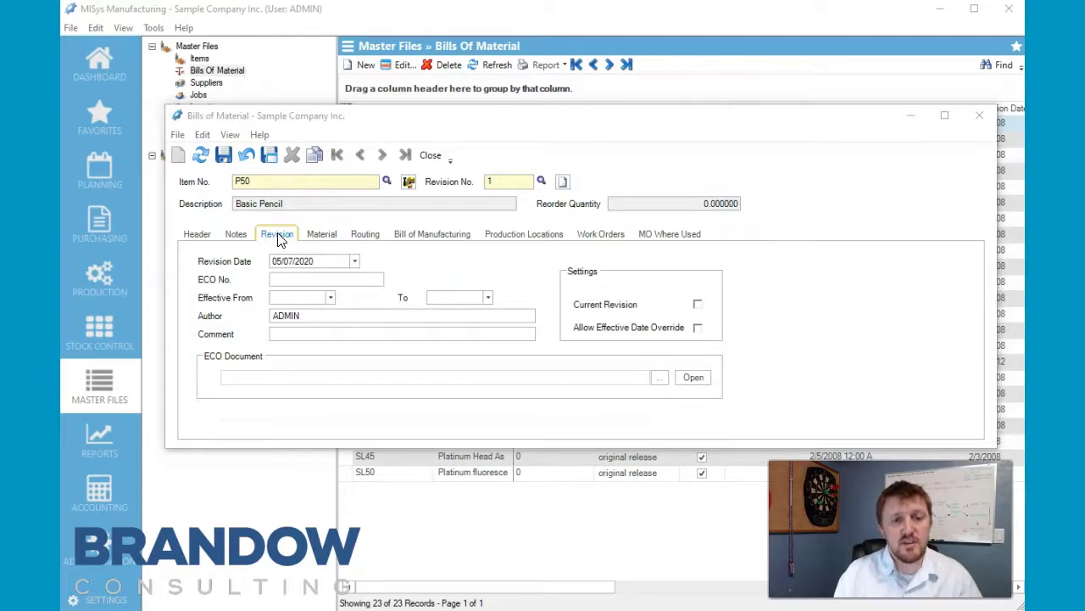
click(273, 238)
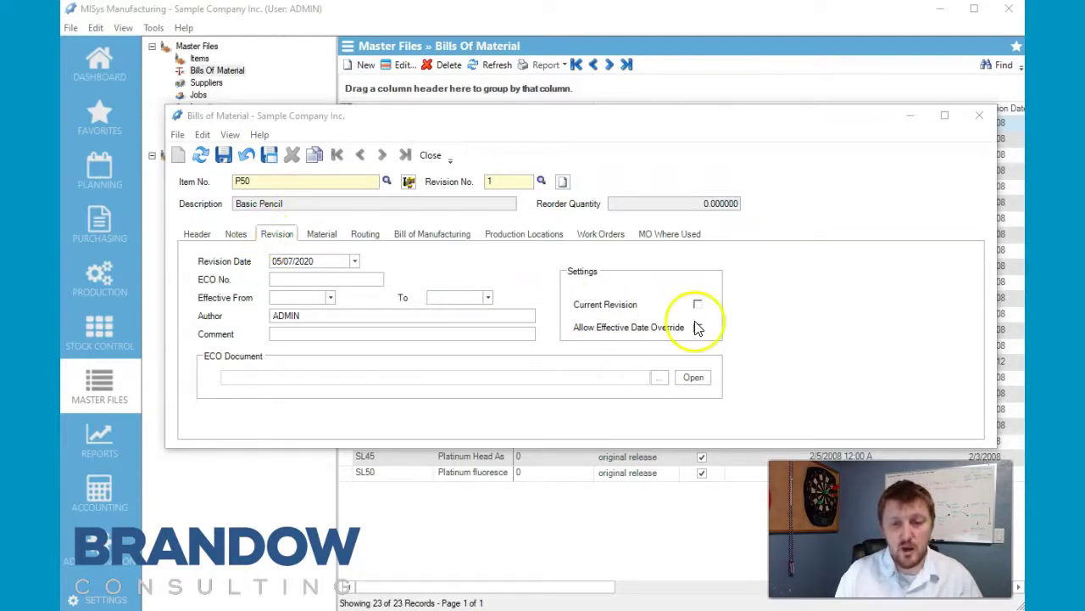
click(698, 305)
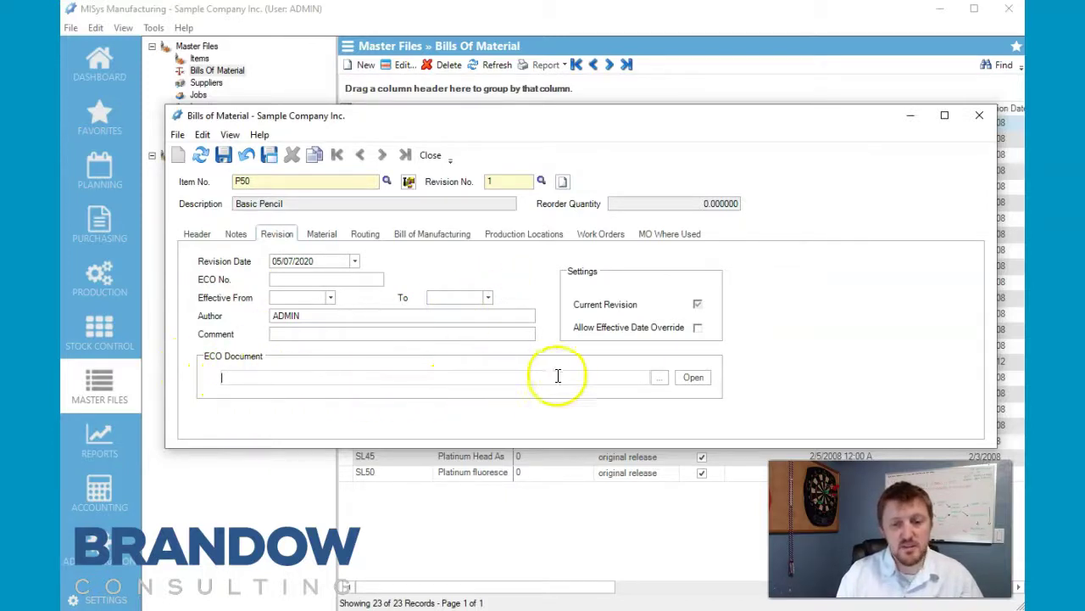
click(322, 238)
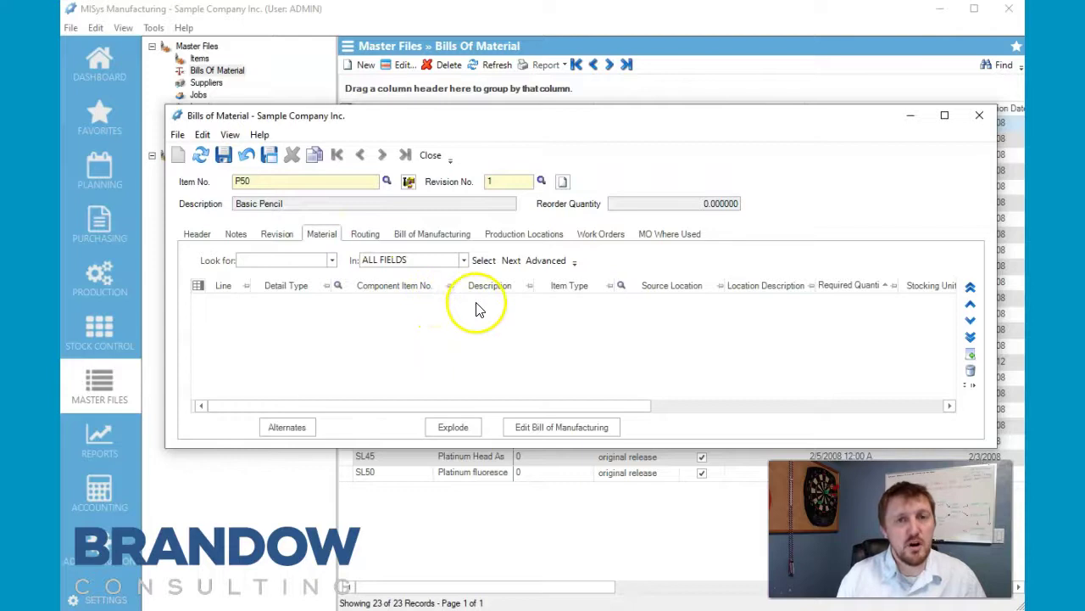
Add a material line with component P30 Pencil Wood.
click(970, 354)
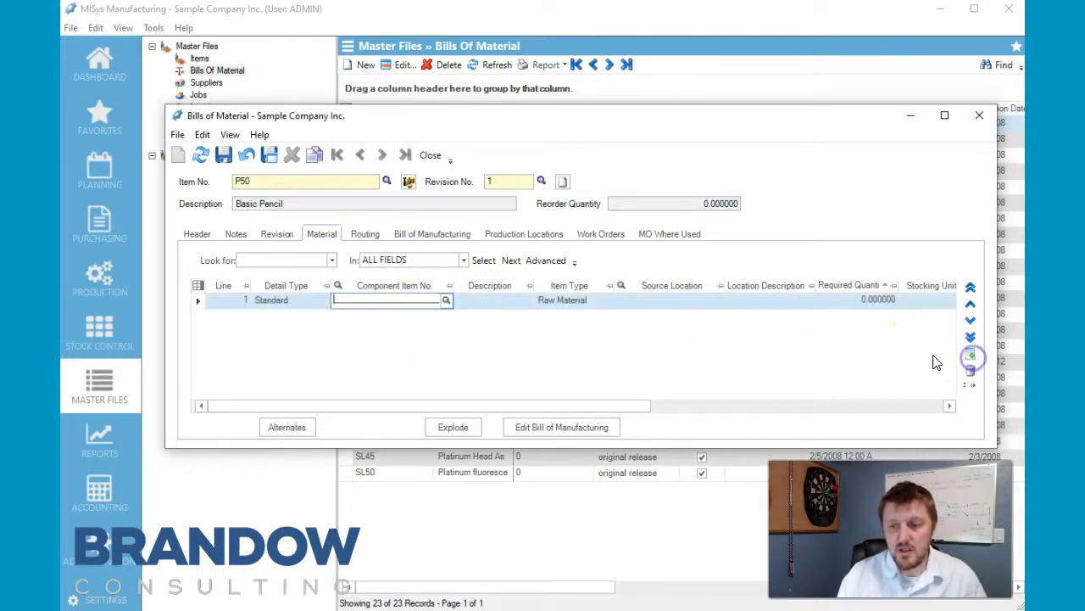
click(445, 301)
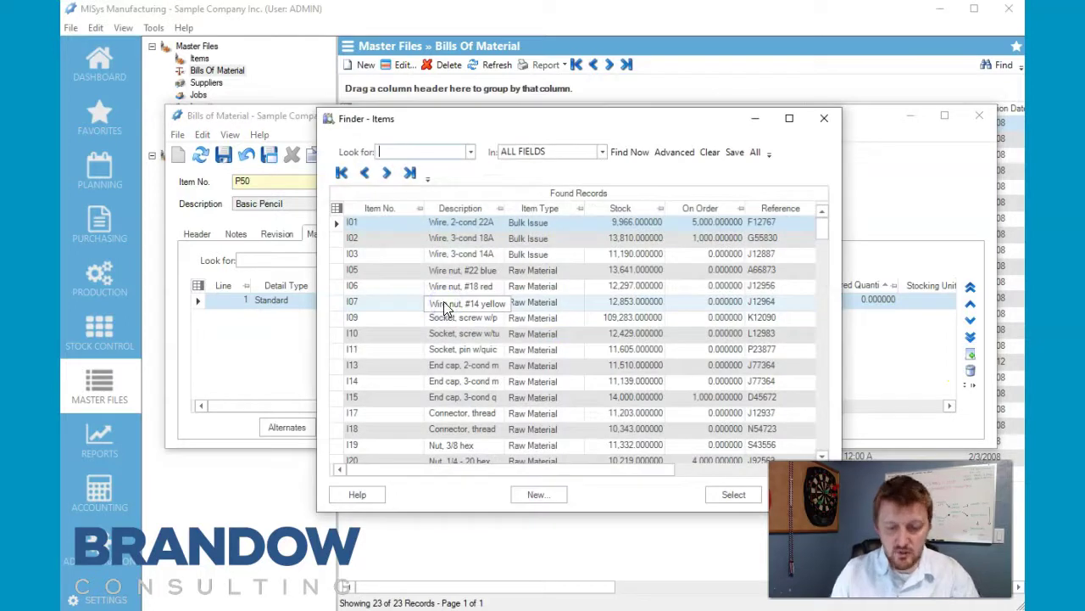
scroll(454, 326, down, 20)
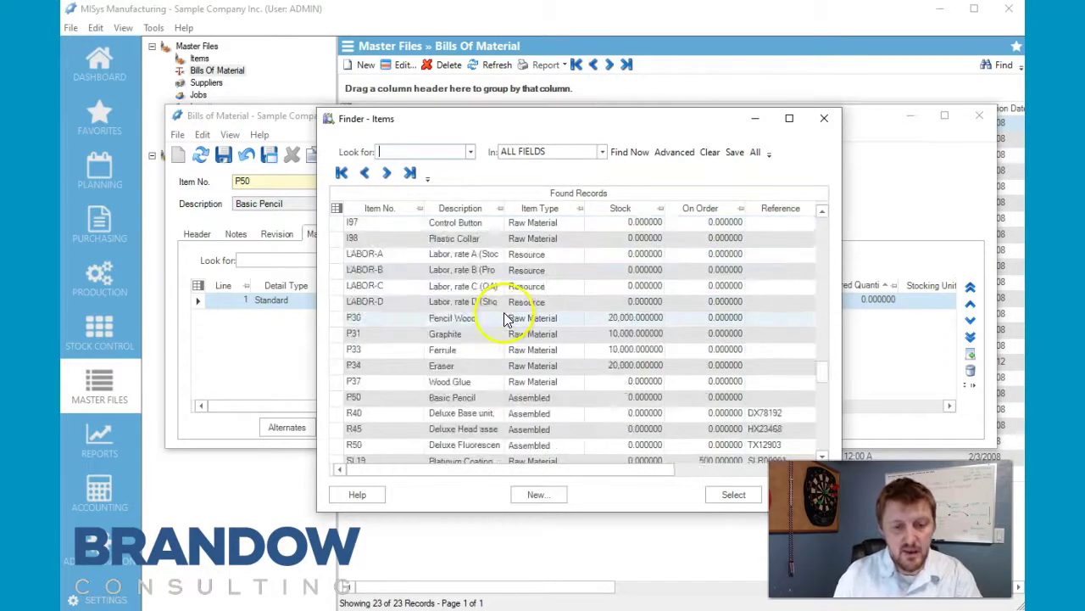
click(448, 317)
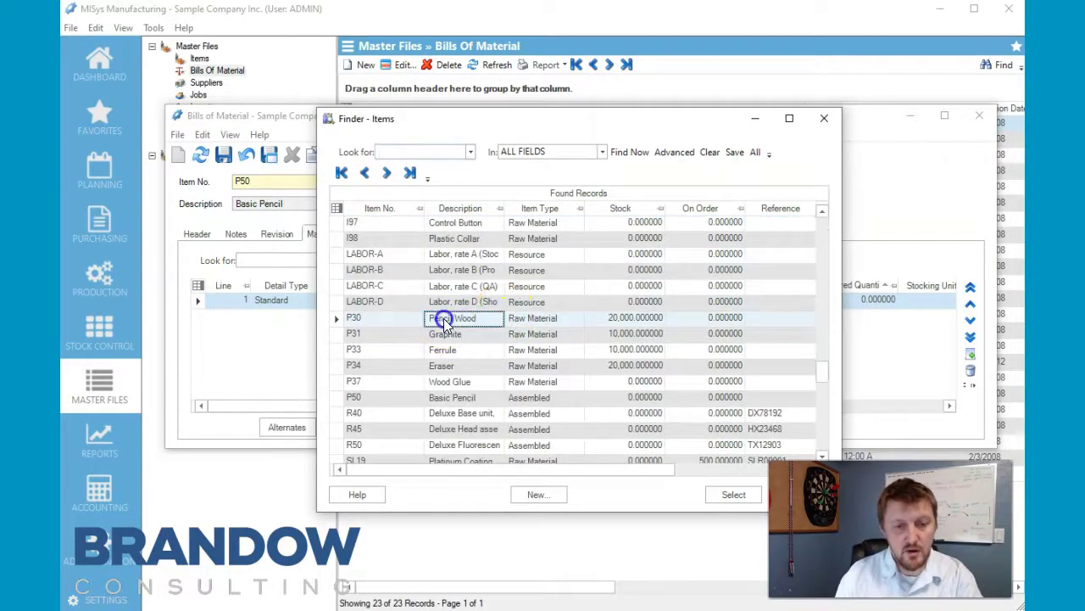
click(722, 495)
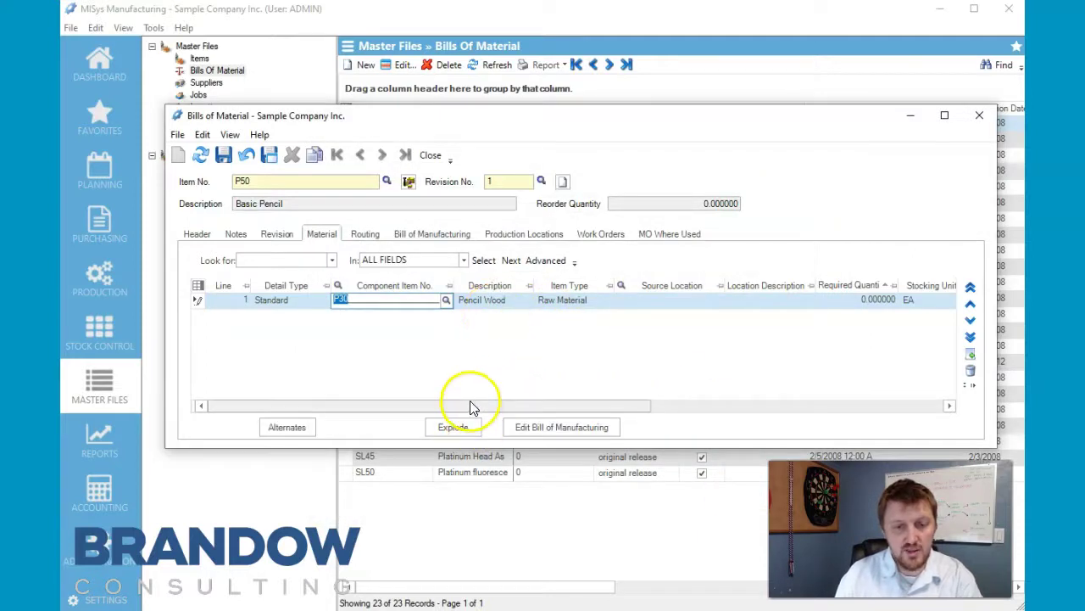
drag(473, 408, 642, 398)
Set Pencil Wood's required quantity to 2 and its lead to 1 day.
click(541, 301)
drag(542, 299, 601, 305)
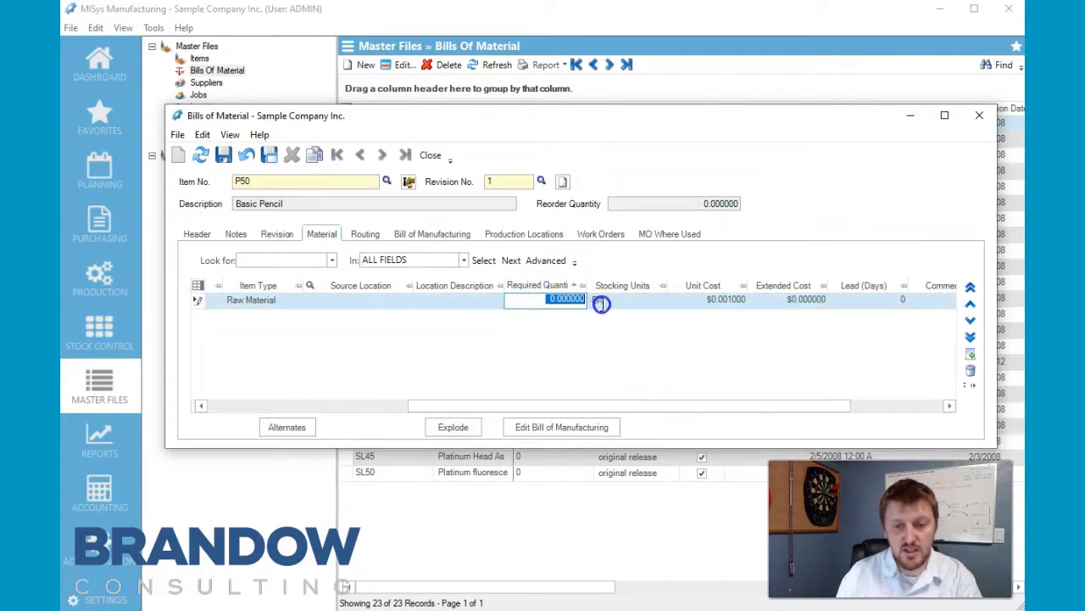
key(Tab)
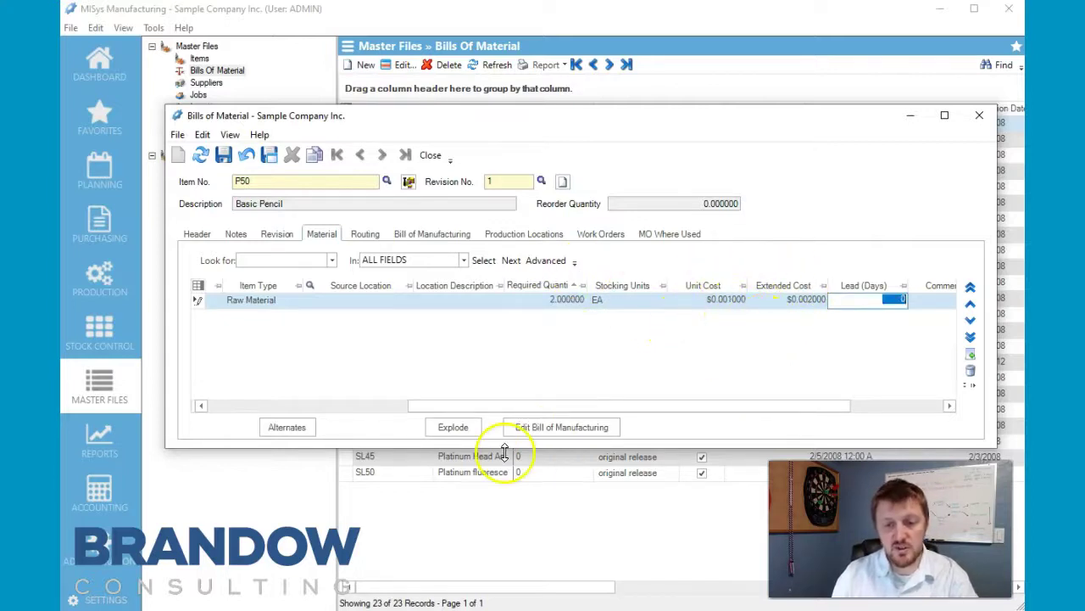
drag(525, 406, 644, 401)
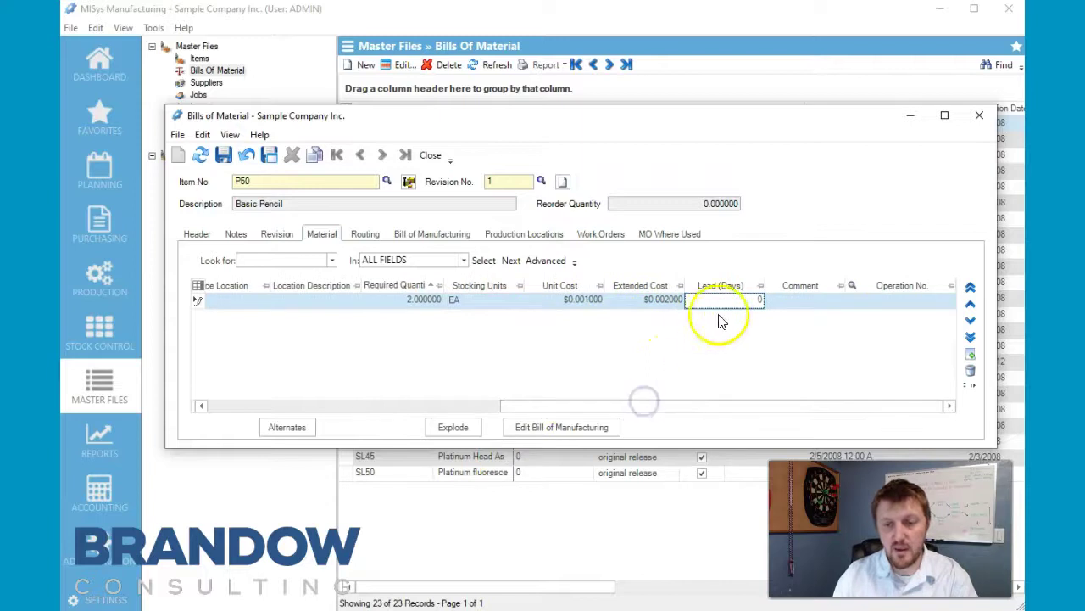
click(755, 301)
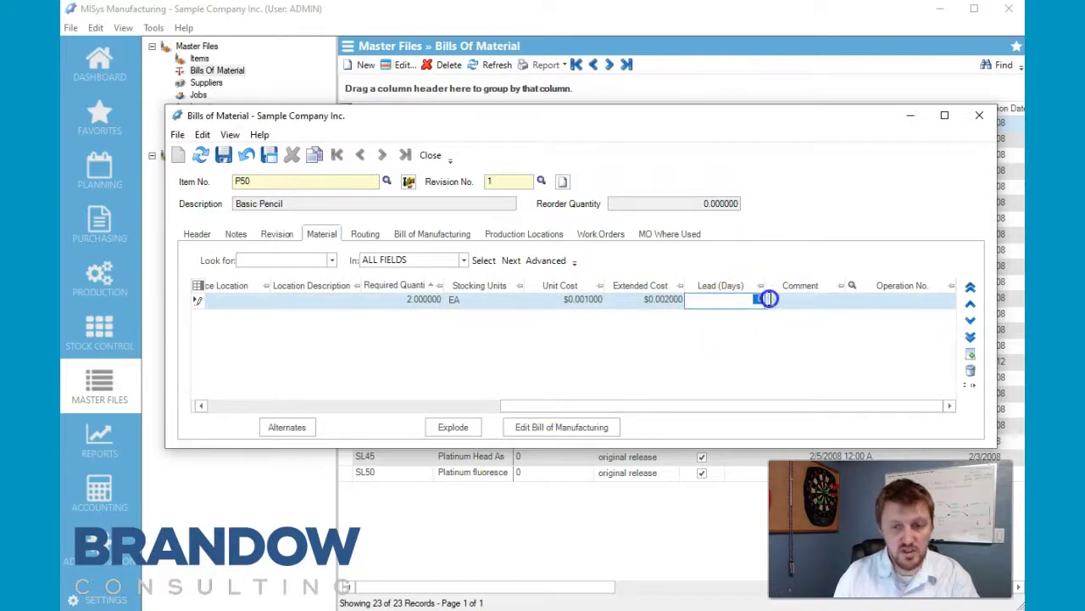
text(1)
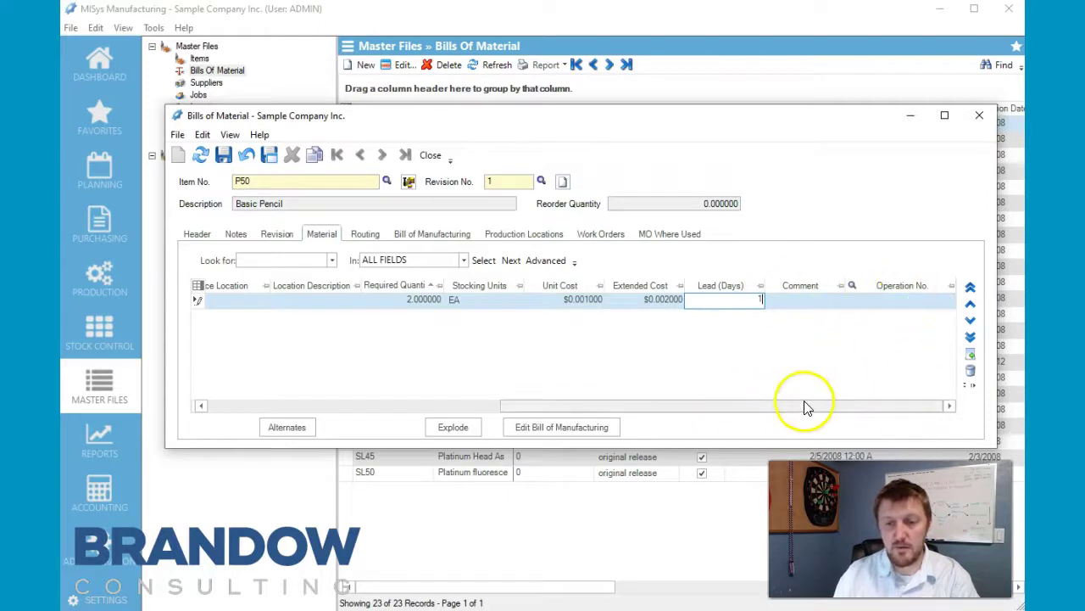
drag(805, 406, 426, 424)
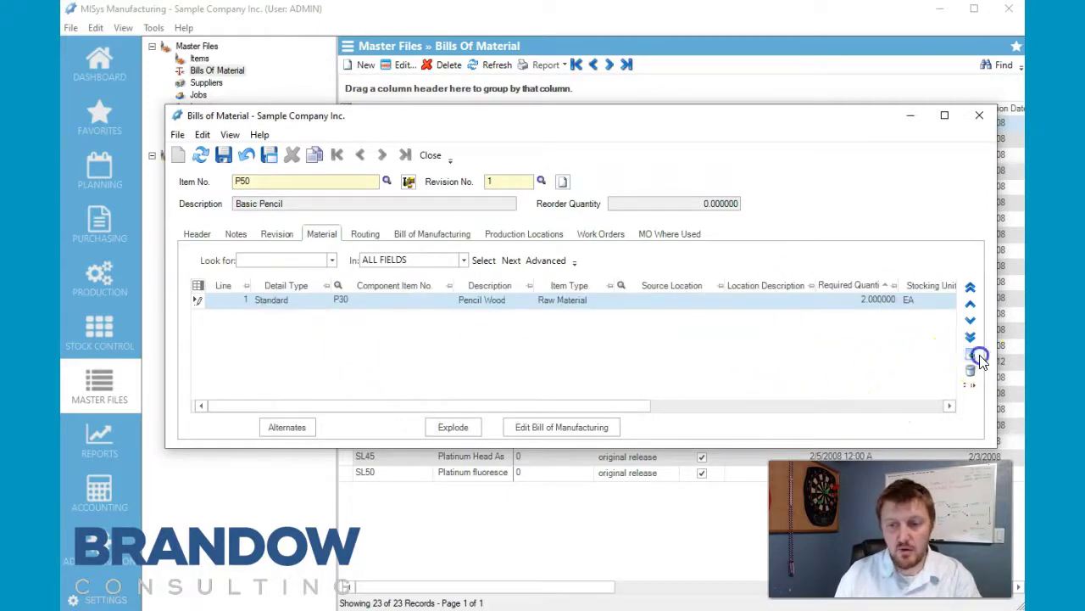
Add a second material line with component P31 Graphite.
click(971, 356)
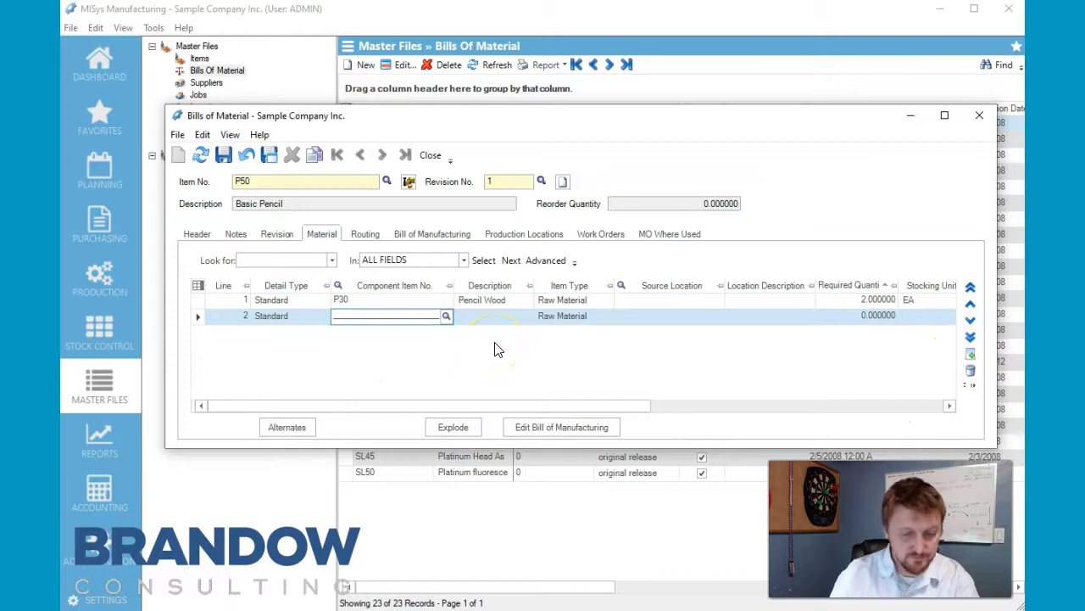
click(446, 315)
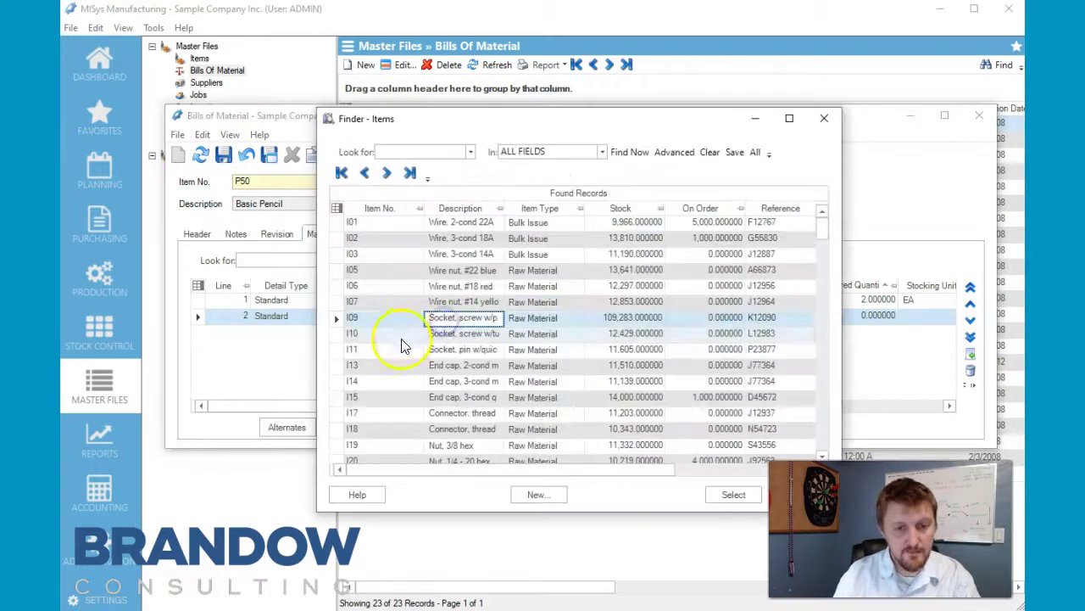
scroll(403, 346, down, 20)
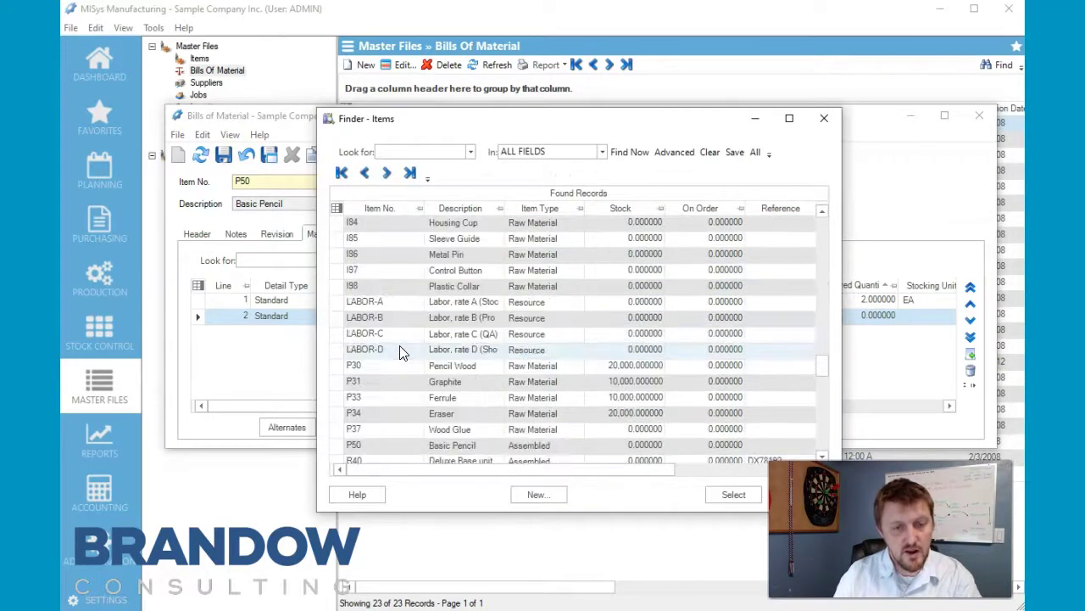
scroll(403, 352, down, 3)
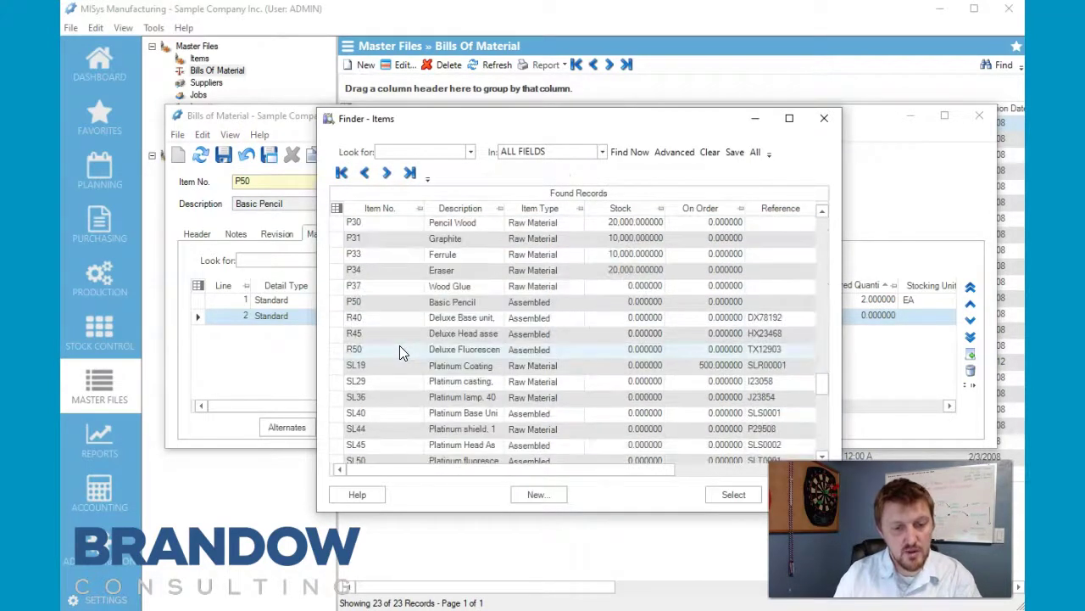
click(428, 240)
click(732, 494)
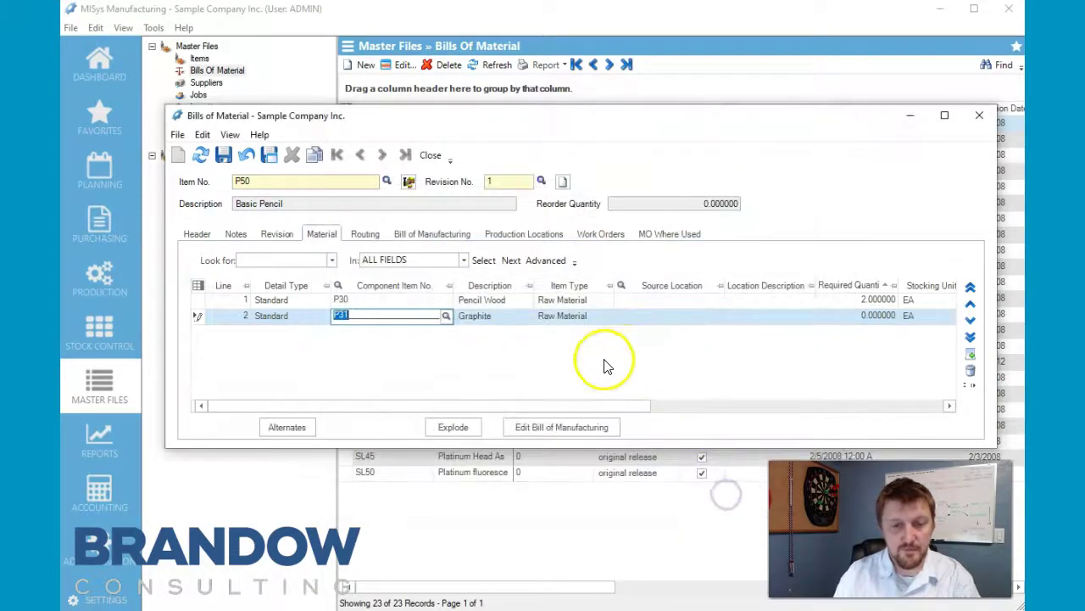
drag(601, 405, 700, 405)
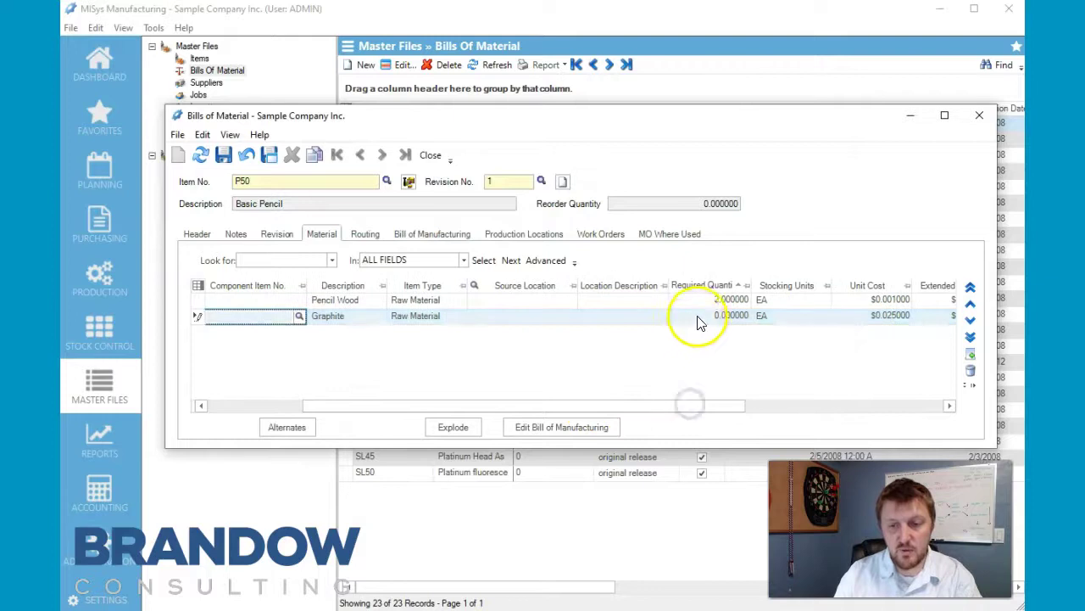
Set Graphite's required quantity to 6.
click(700, 319)
drag(702, 315, 789, 315)
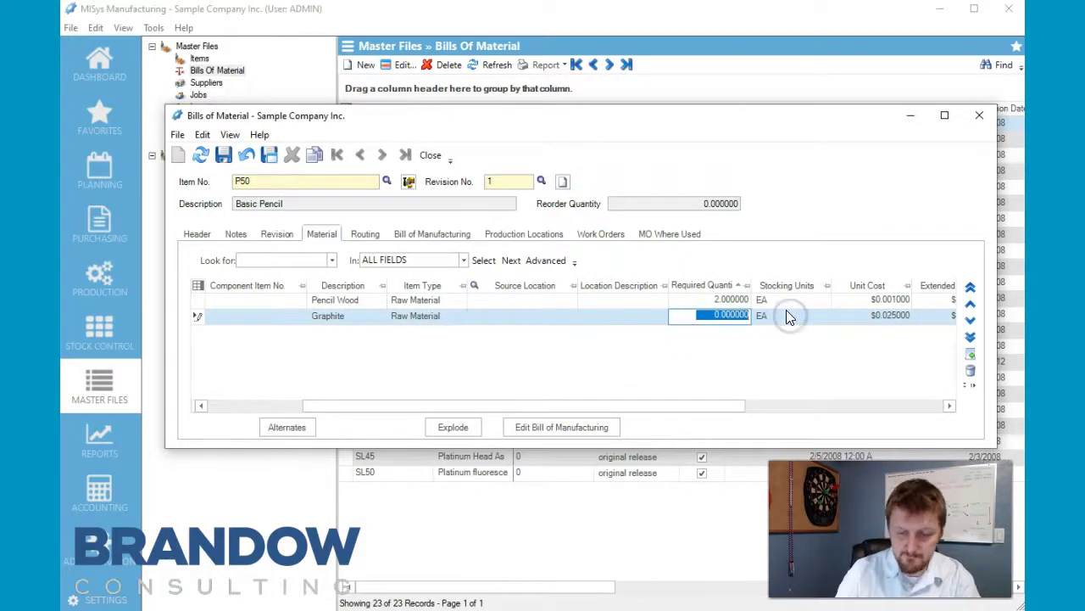
text(6.)
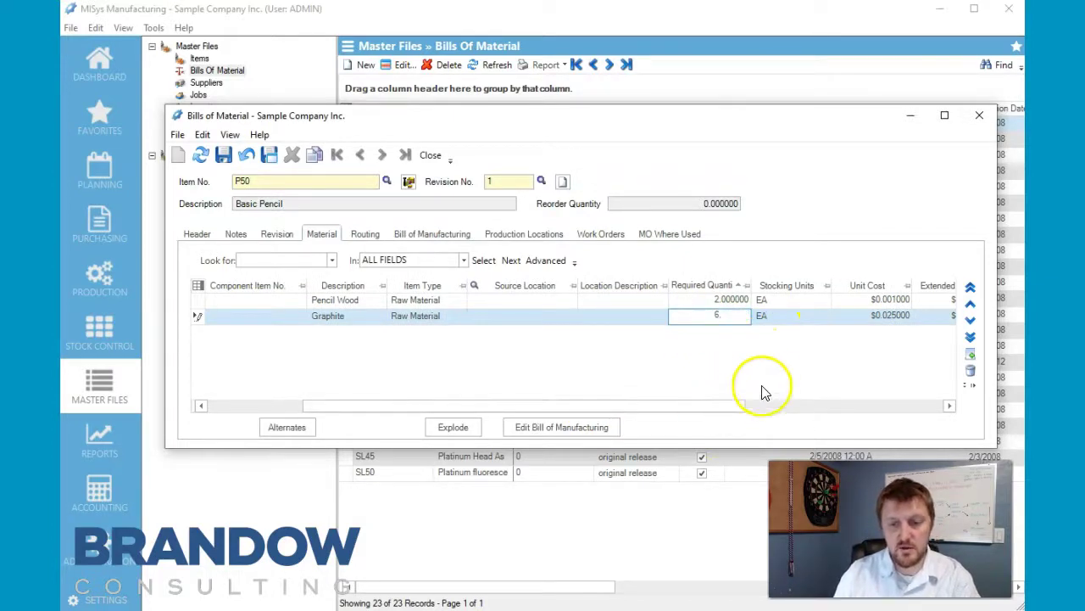
key(Tab)
click(694, 404)
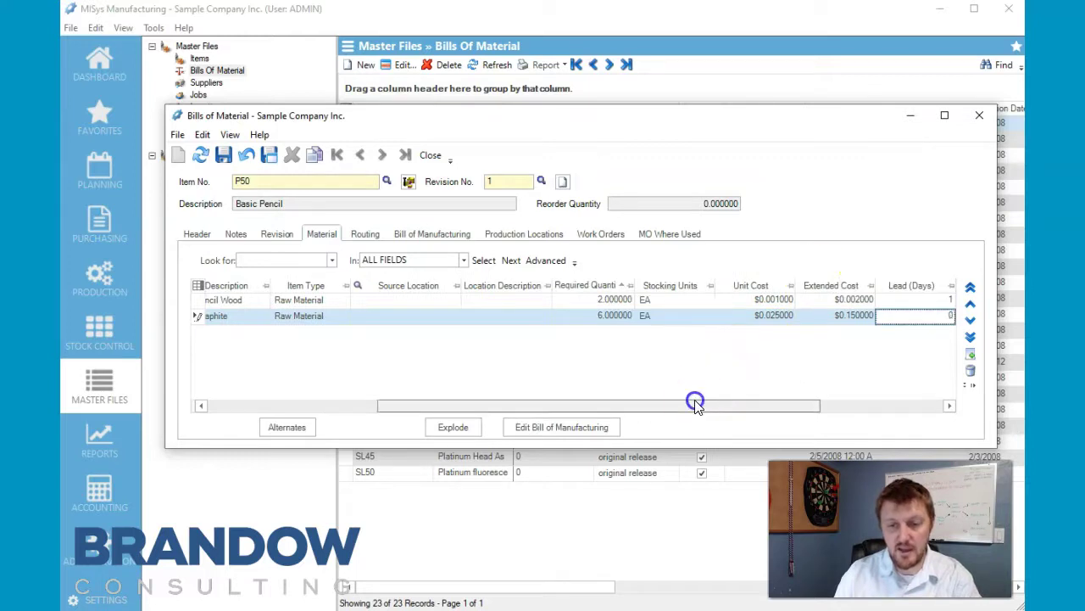
drag(695, 404, 739, 395)
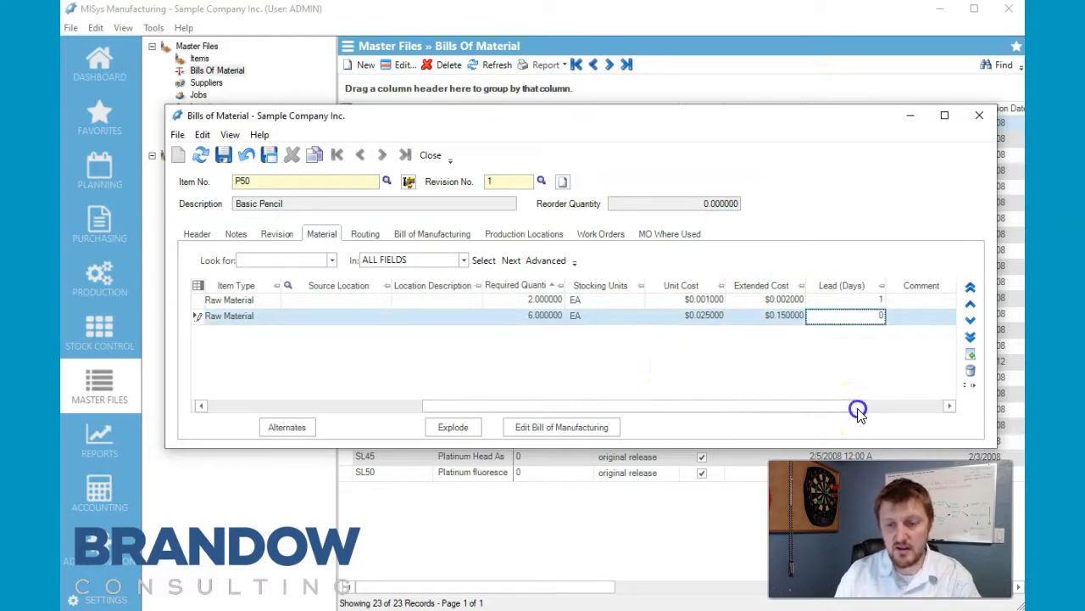
drag(858, 411, 570, 411)
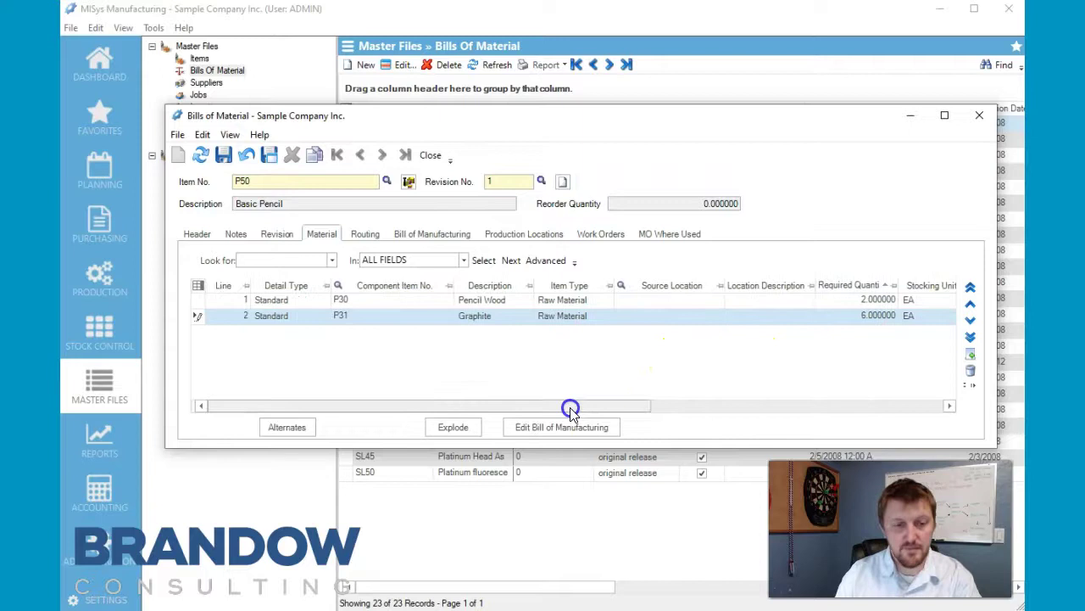
Add a third material line with component P37 Wood Glue.
click(413, 316)
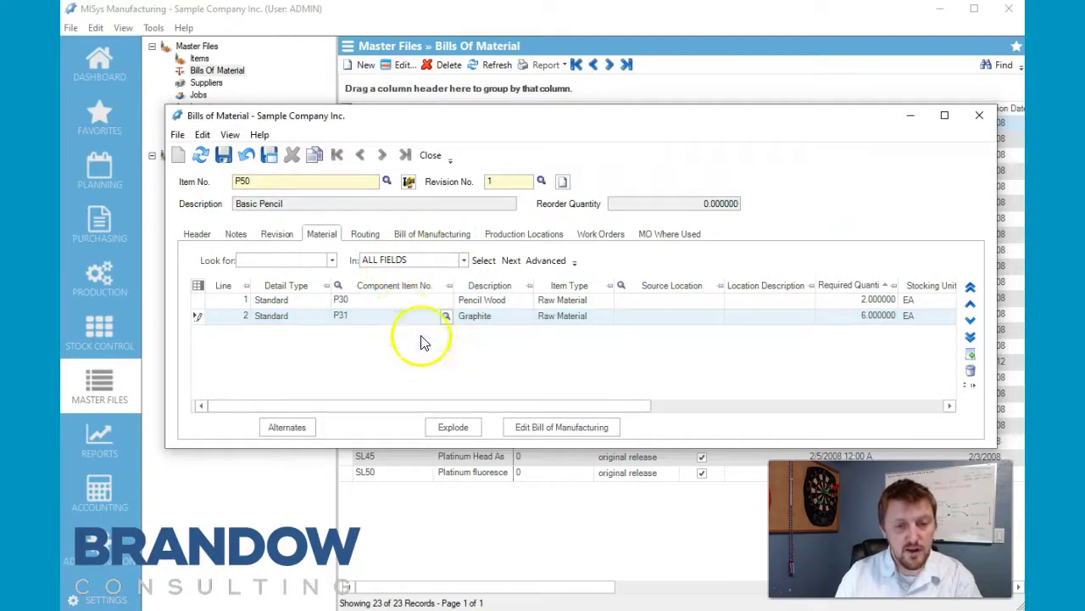
click(971, 354)
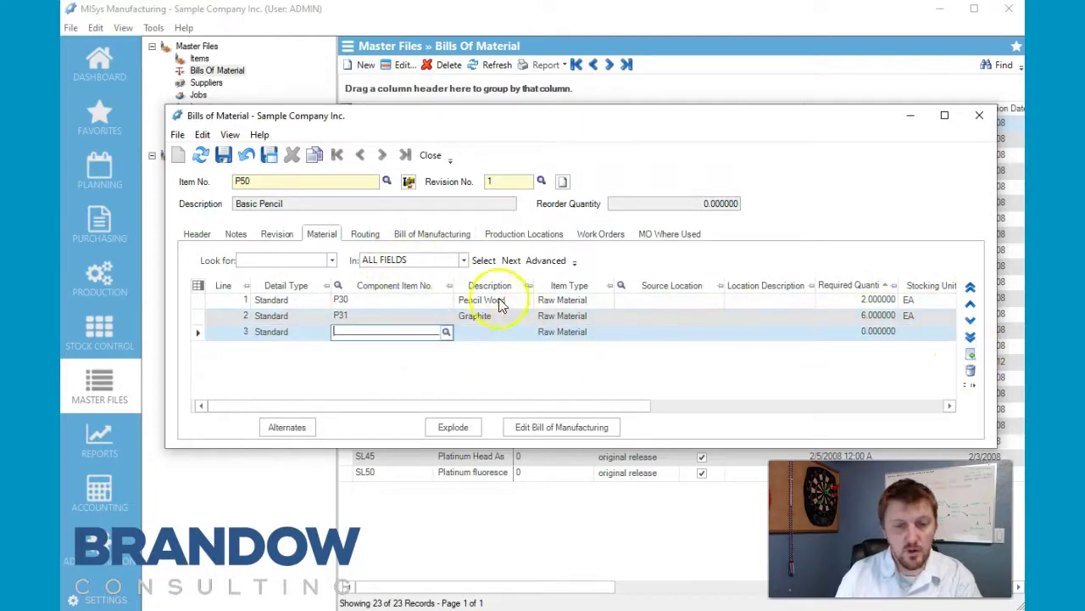
click(445, 332)
scroll(483, 314, down, 5)
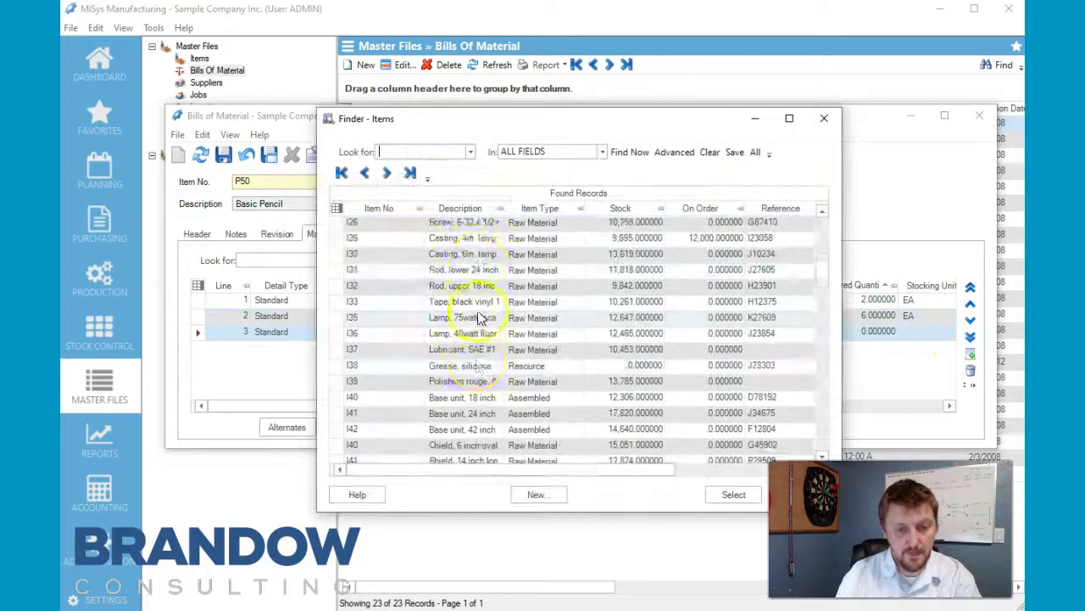
scroll(479, 318, down, 10)
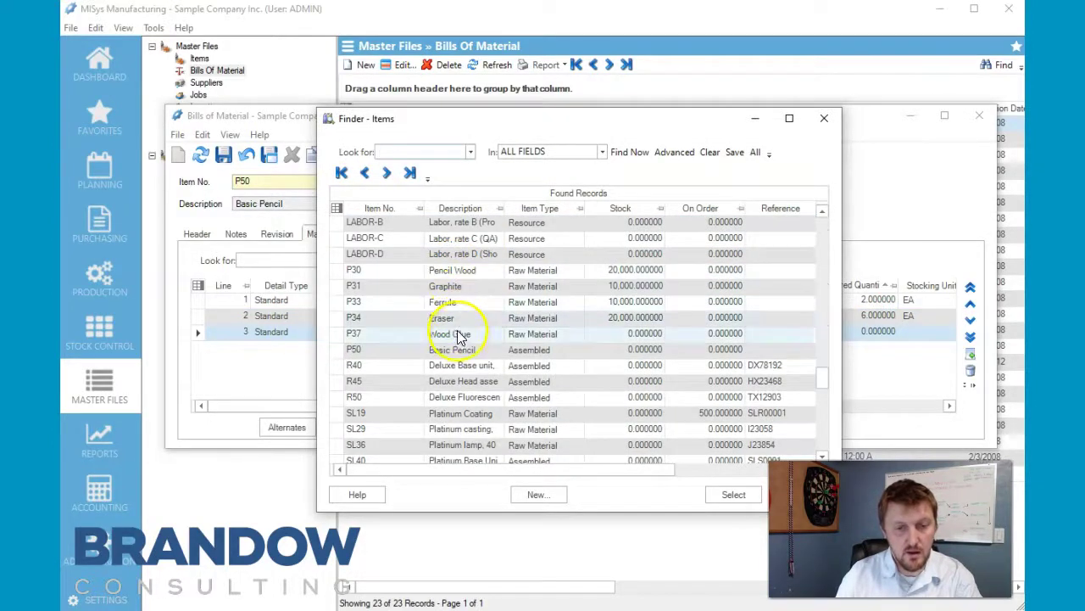
click(458, 335)
click(735, 495)
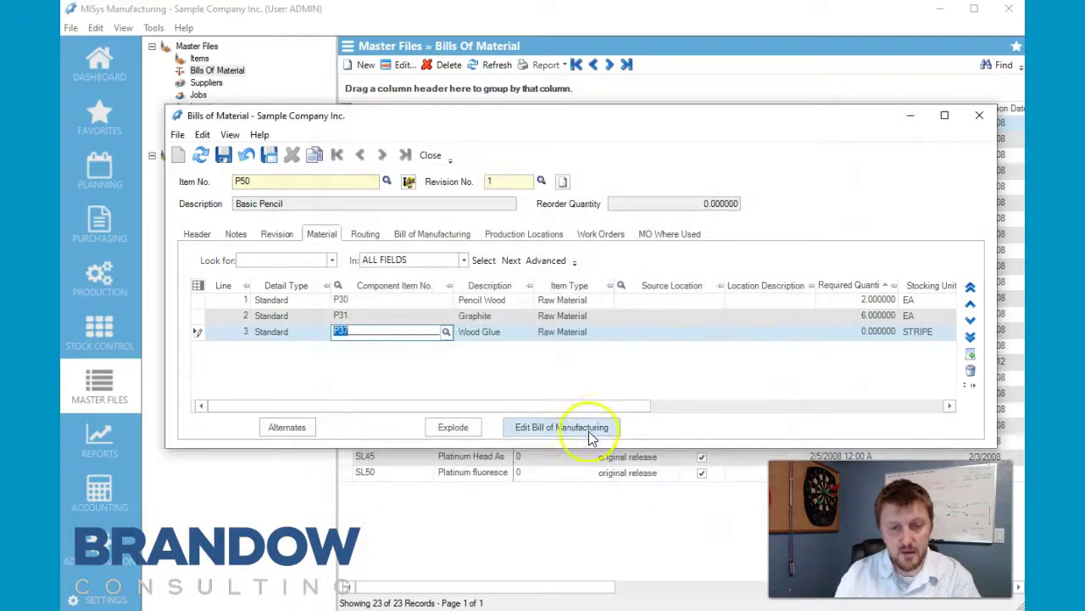
drag(597, 406, 869, 399)
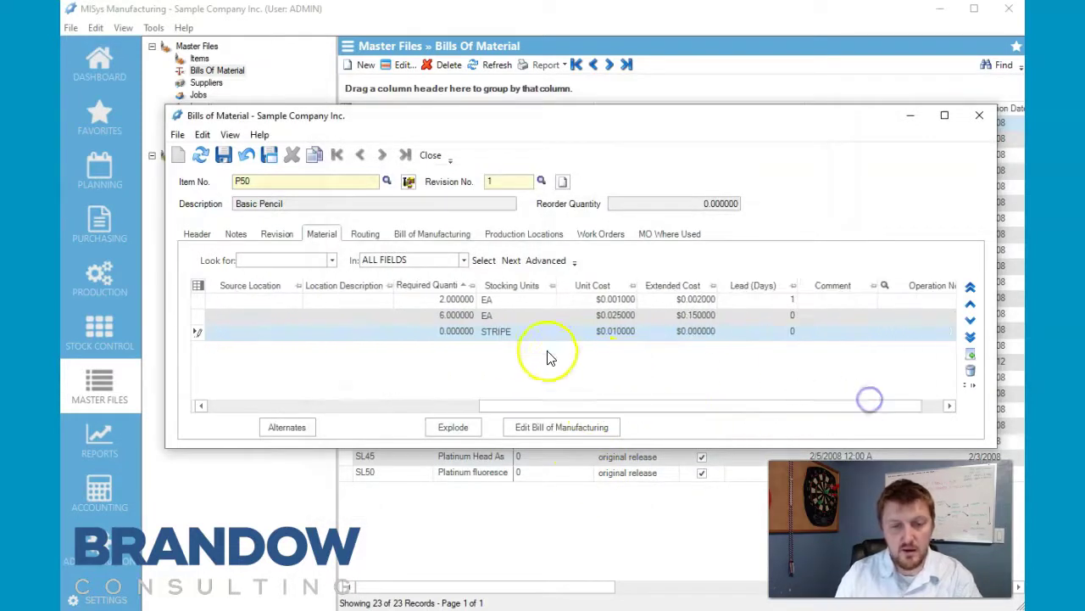
Set Wood Glue's required quantity to 2 stripes.
click(437, 331)
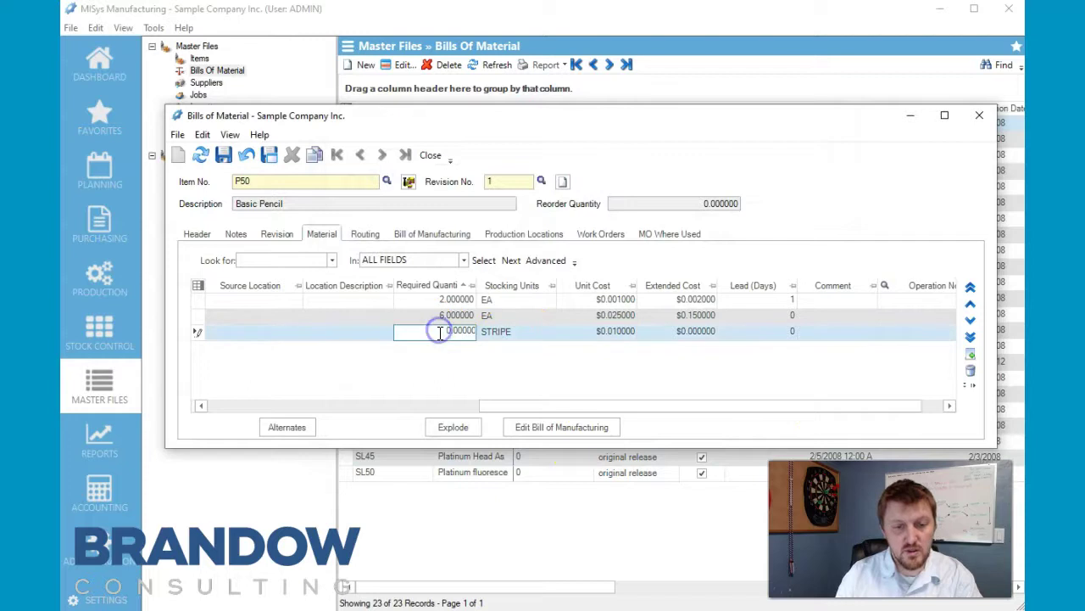
drag(456, 331, 489, 333)
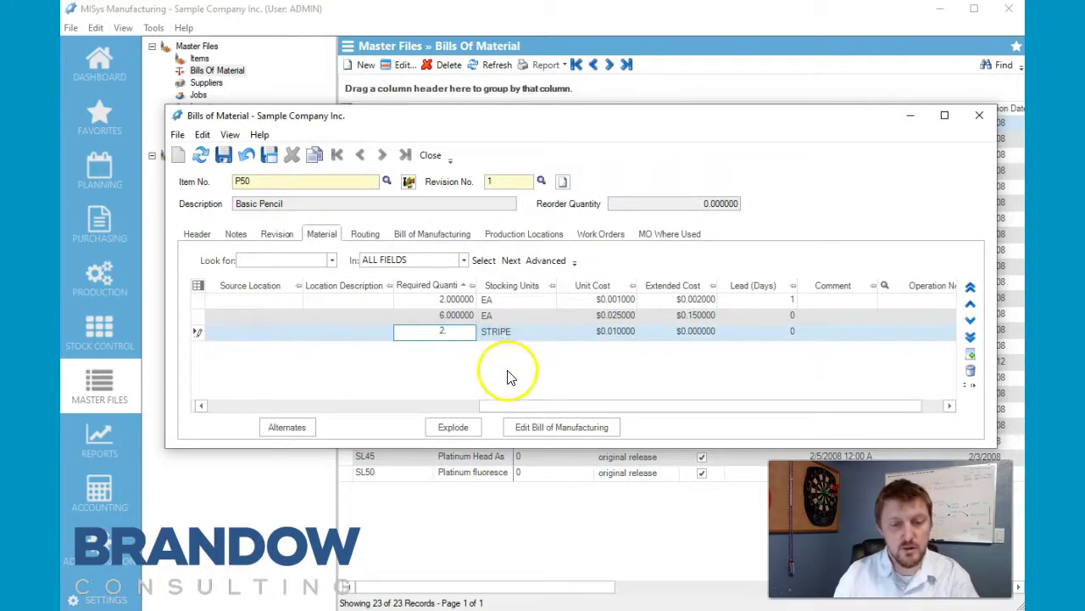
drag(543, 411, 283, 399)
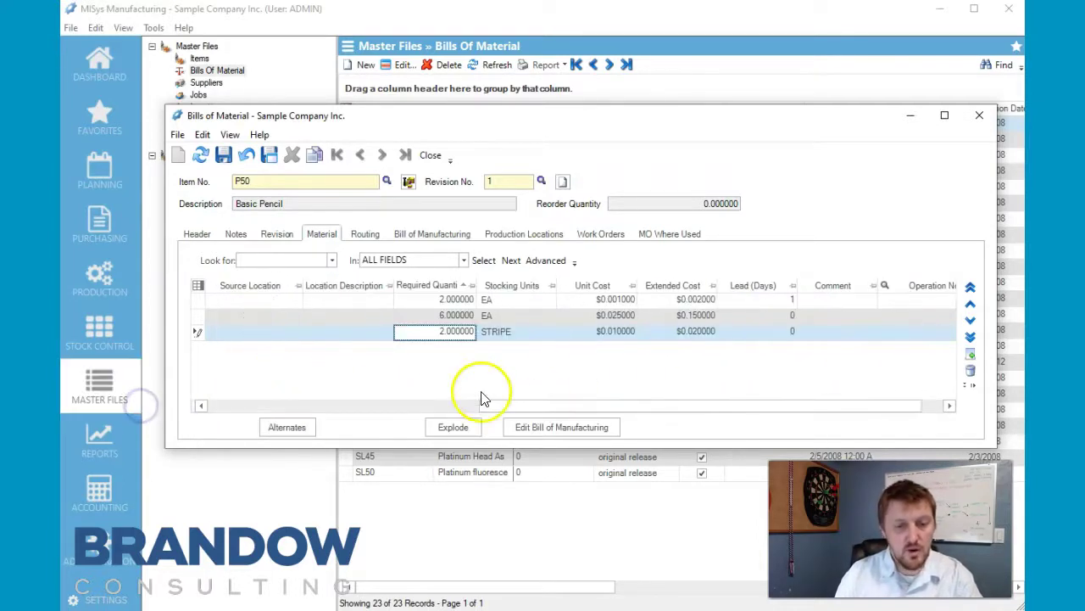
drag(499, 405, 175, 407)
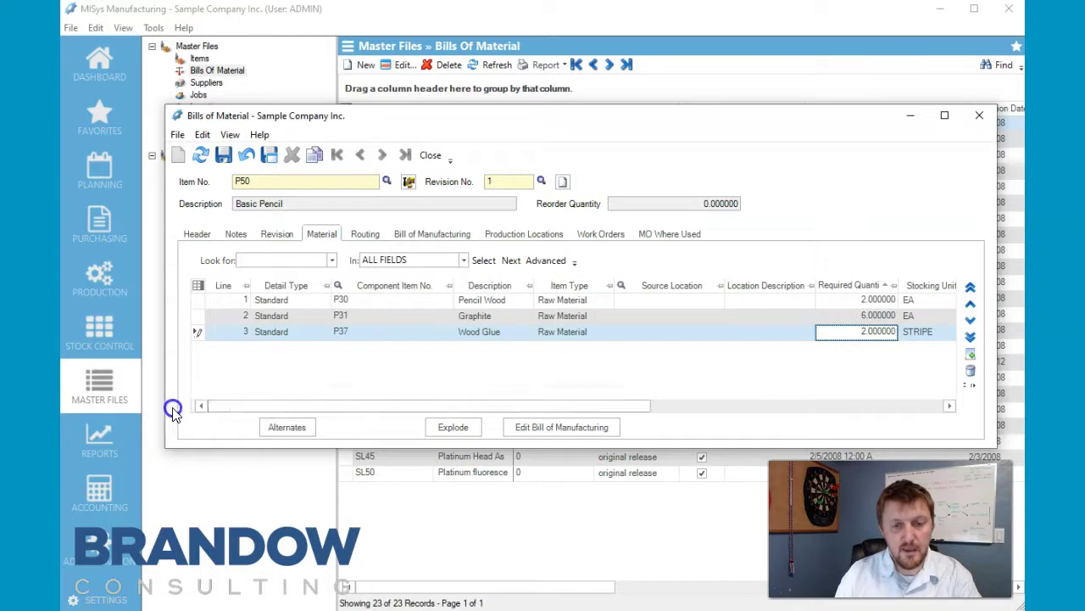
Check the header cost breakdown and routing, then view the Bill of Manufacturing tree.
click(197, 234)
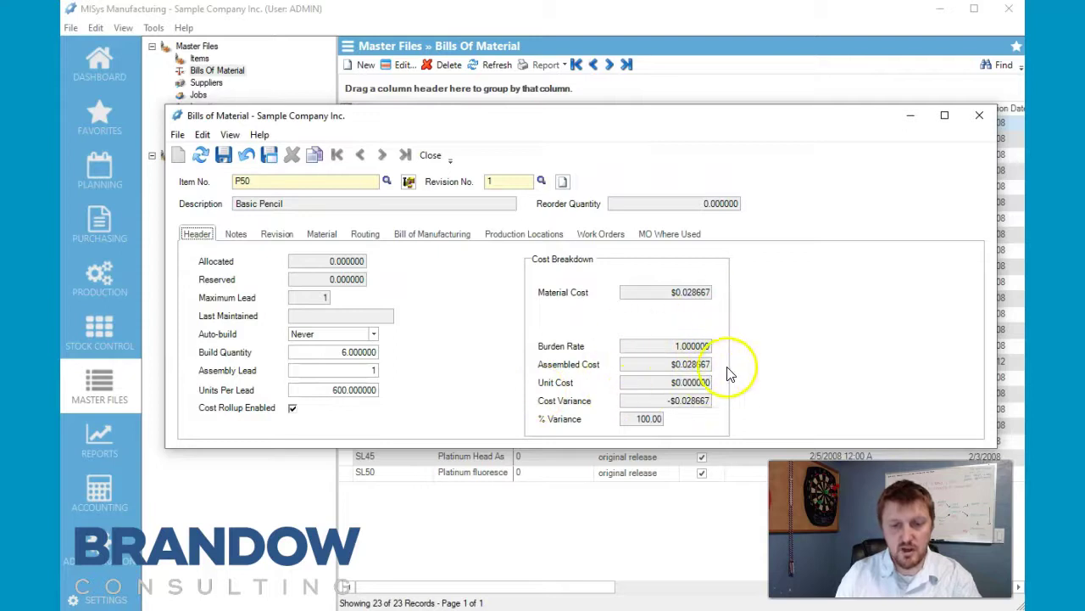
click(366, 237)
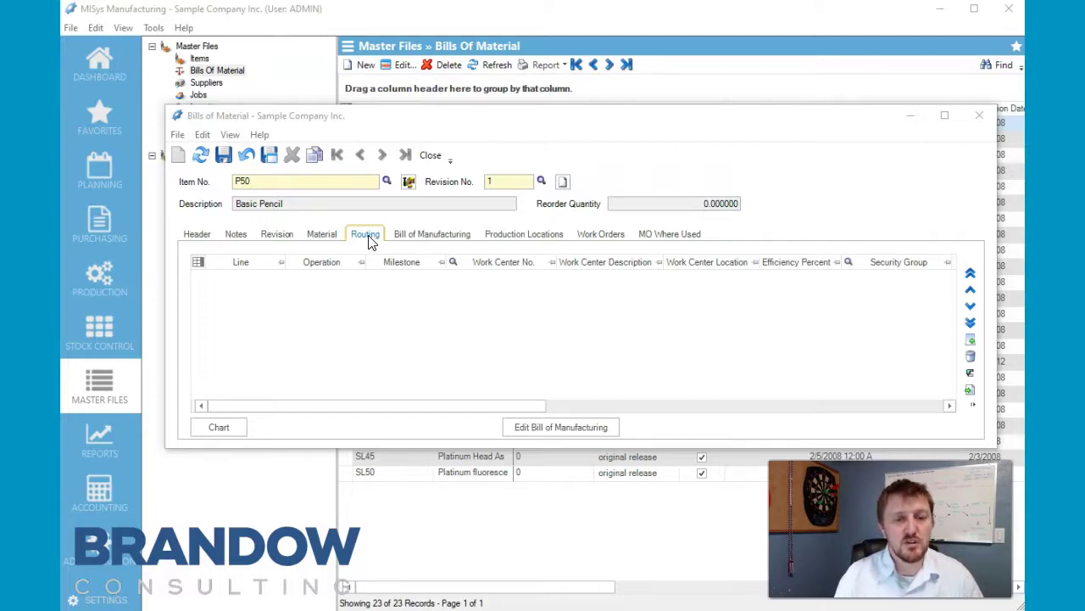
click(433, 238)
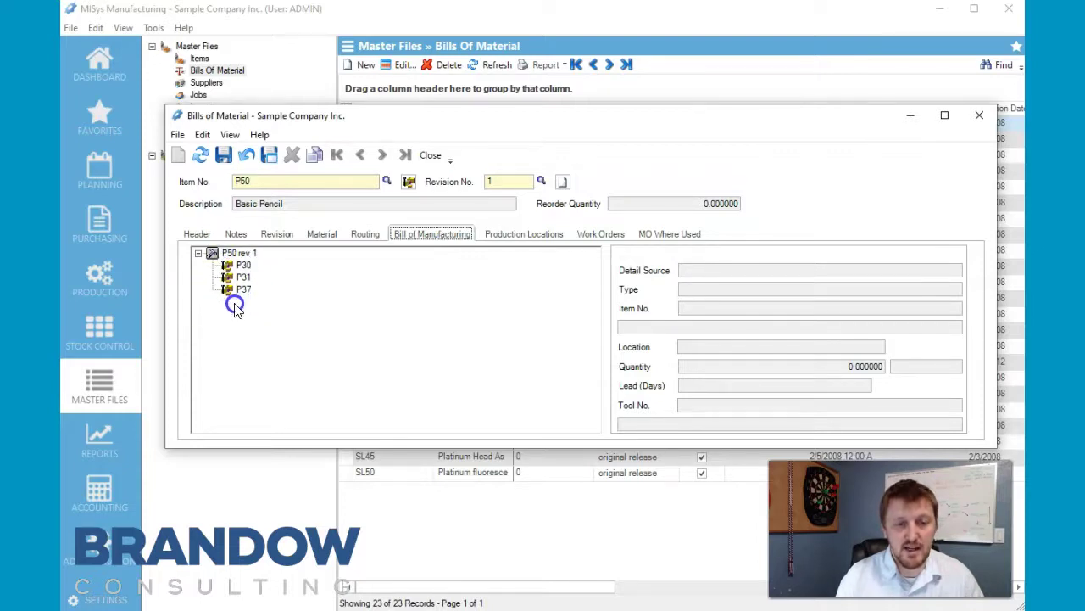
Switch to the P50 bill's Production Locations tab.
click(523, 235)
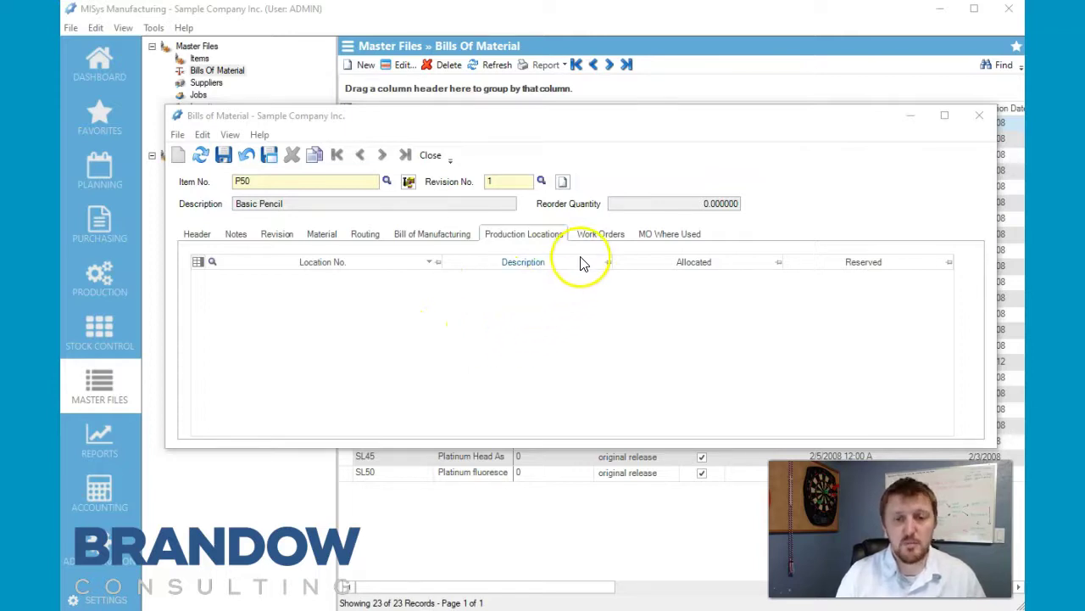
Check P50's Work Orders and MO Where Used tabs, confirming no manufacturing orders use it yet.
click(599, 238)
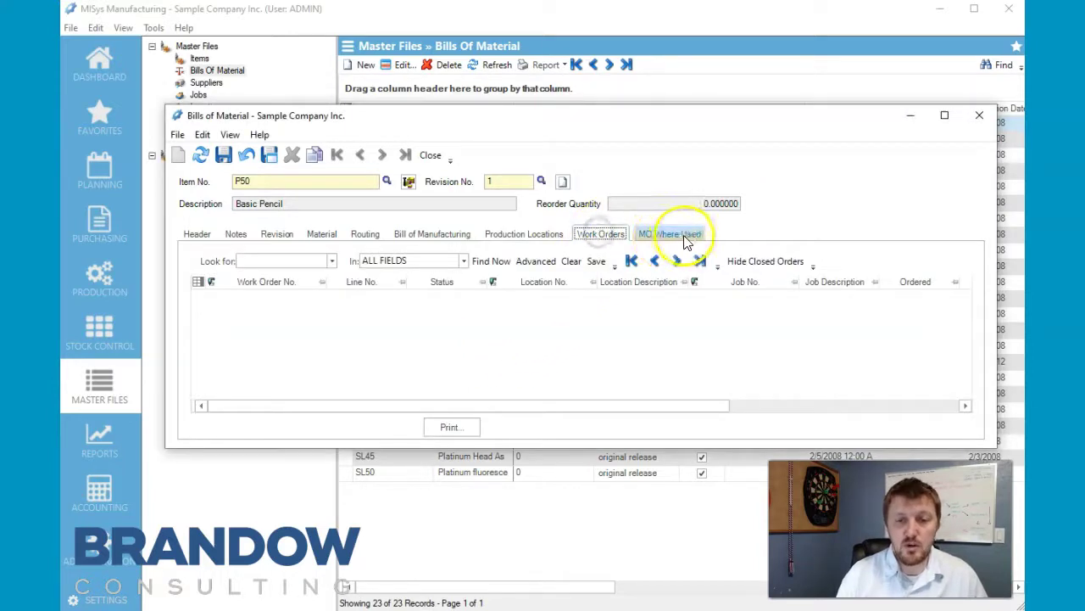
click(684, 234)
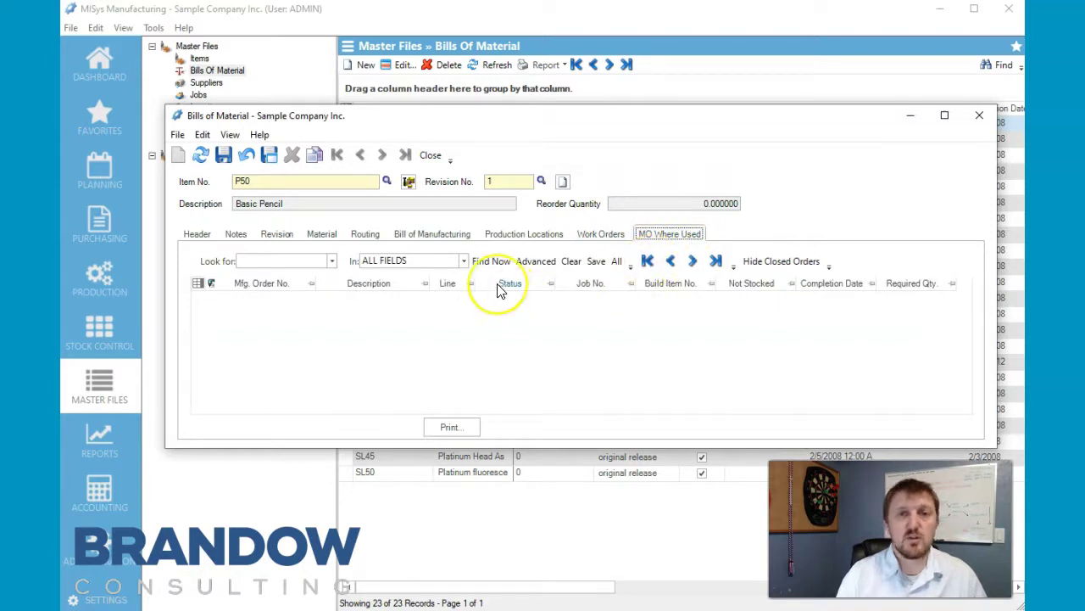